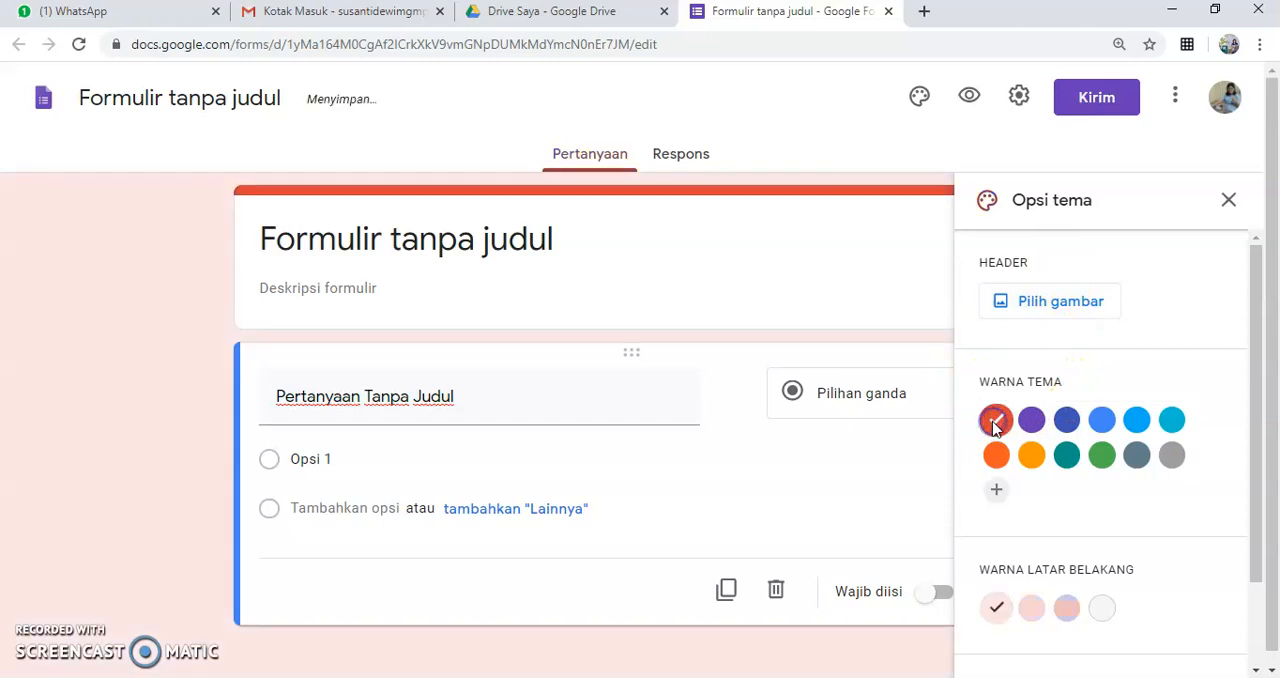
Step: Try out several theme colours on the form, from blue through orange and green to blue-grey, with a darker background shade
left_click(1072, 422)
left_click(1103, 427)
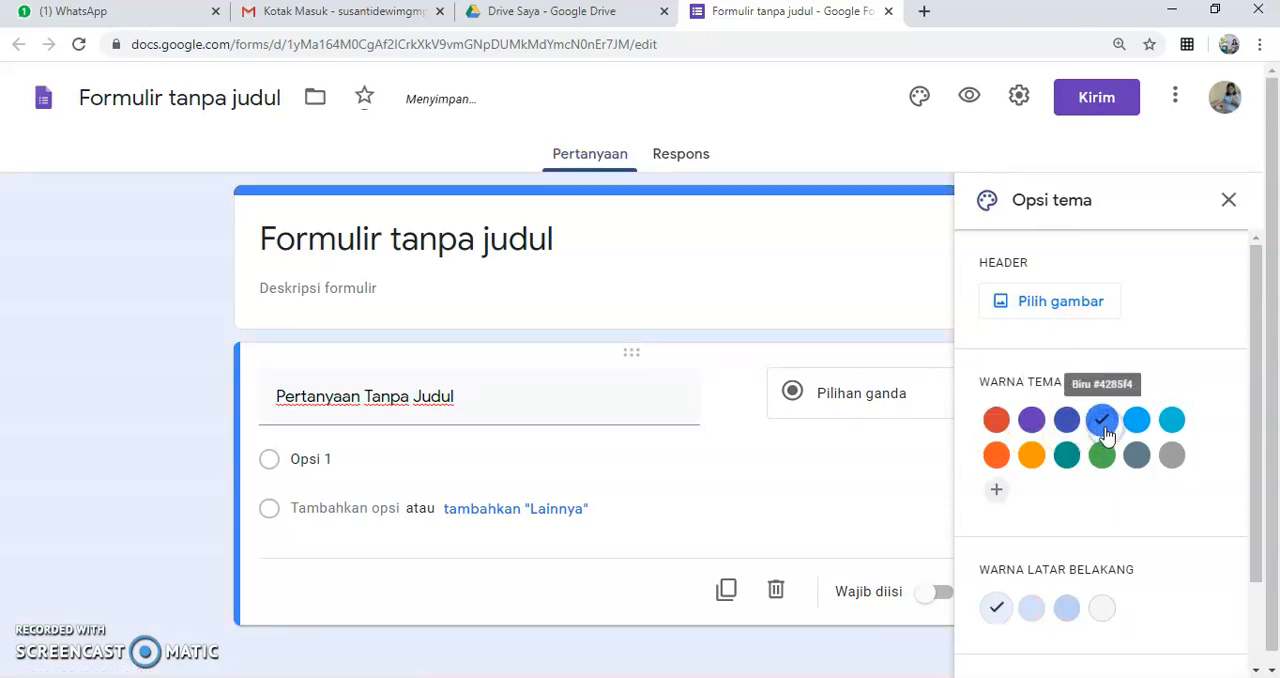
left_click(1137, 421)
left_click(1173, 423)
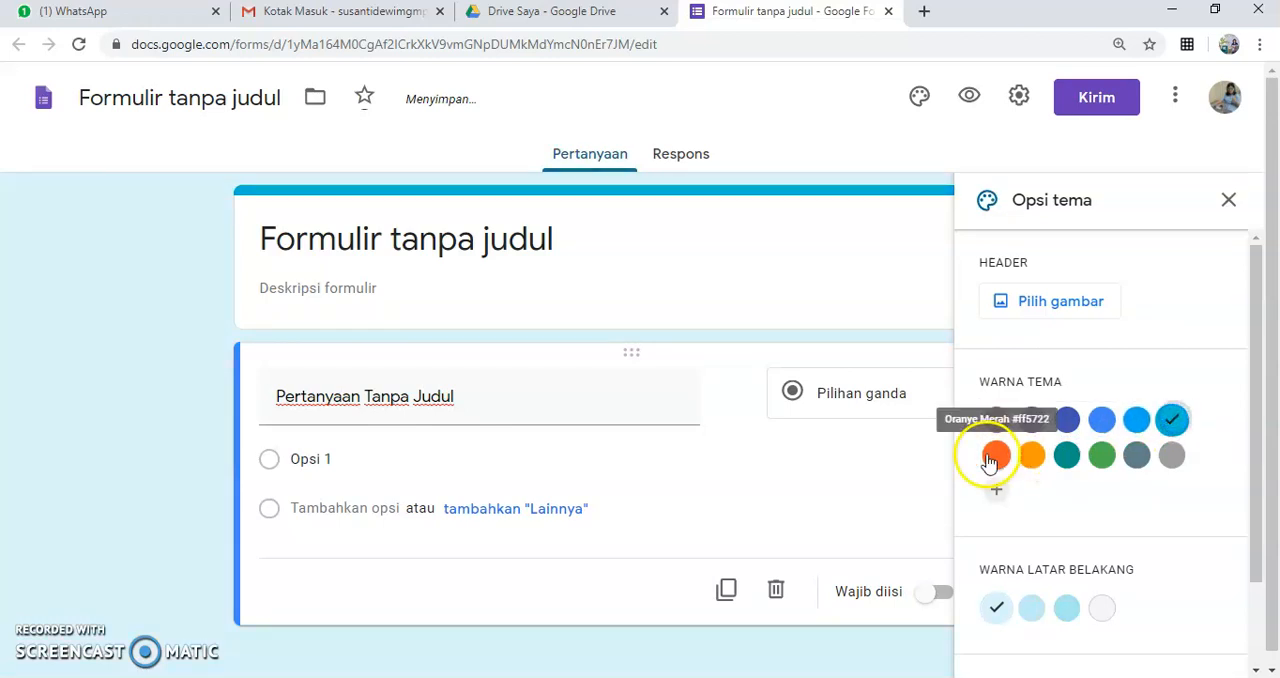
left_click(995, 455)
left_click(1032, 458)
left_click(1066, 456)
left_click(1101, 456)
left_click(1135, 457)
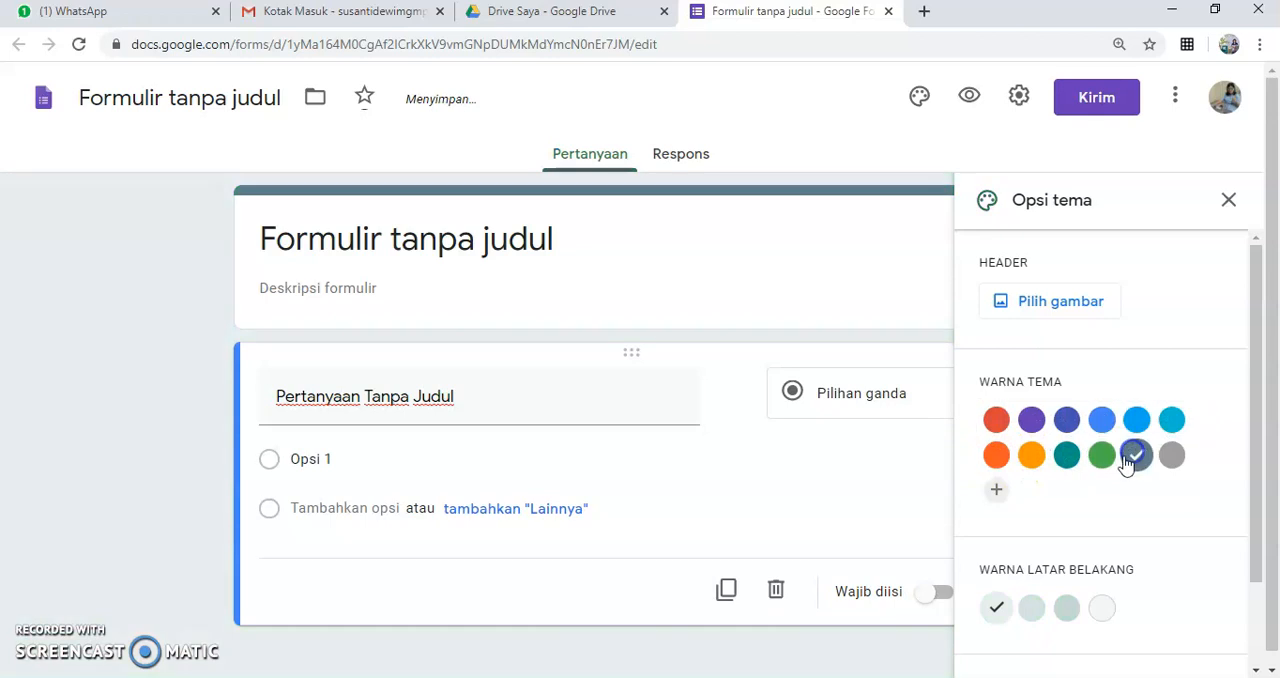
scroll(1145, 603, "down", 1)
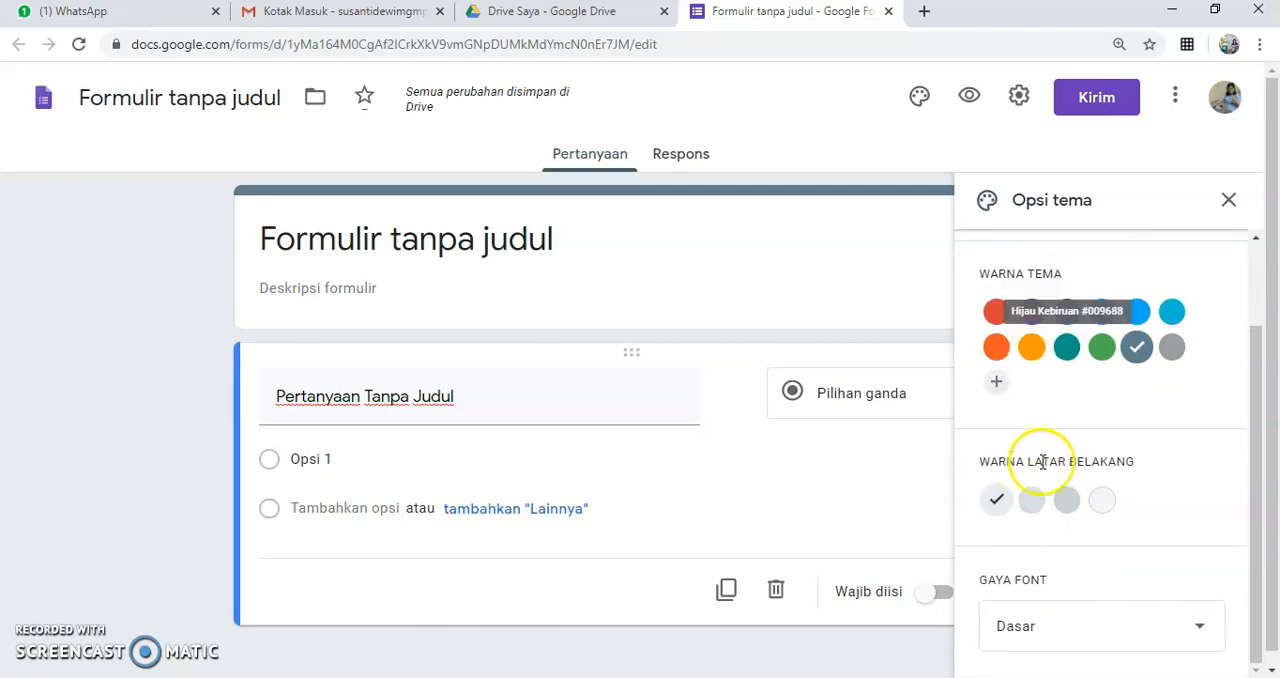
left_click(1031, 499)
Step: Set the form's theme colour to red and its background to the darkest red shade
left_click(996, 312)
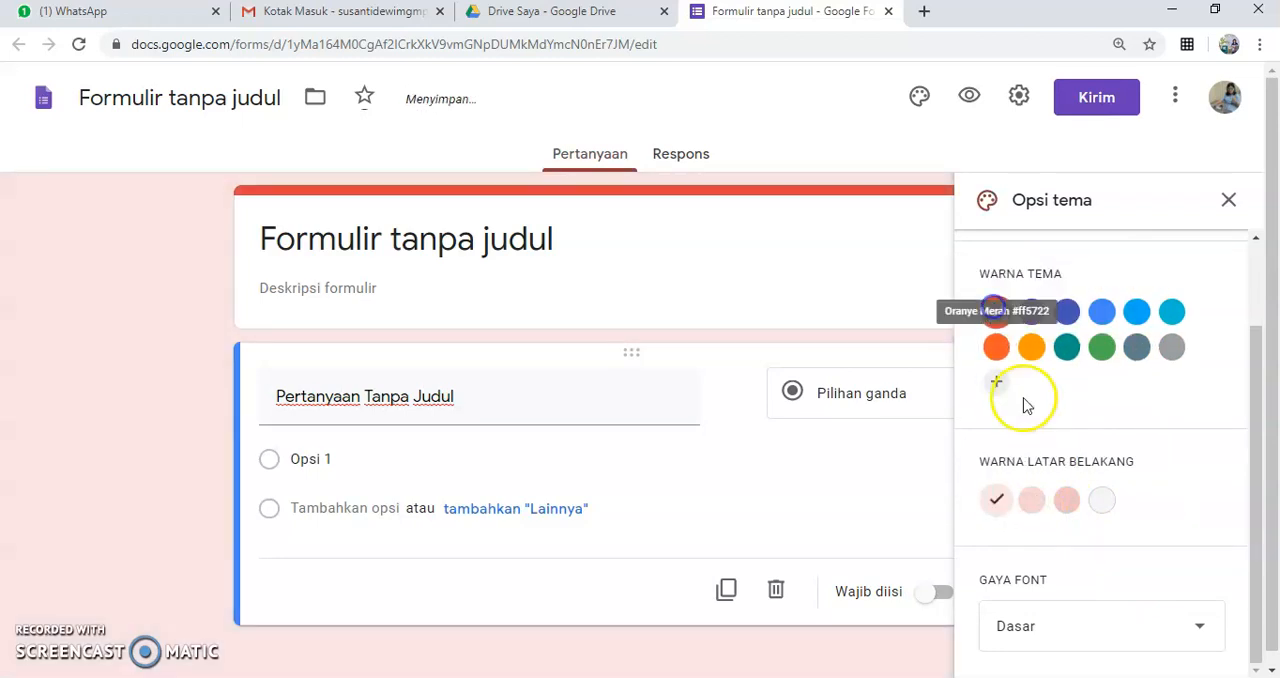
left_click(1031, 499)
left_click(1068, 501)
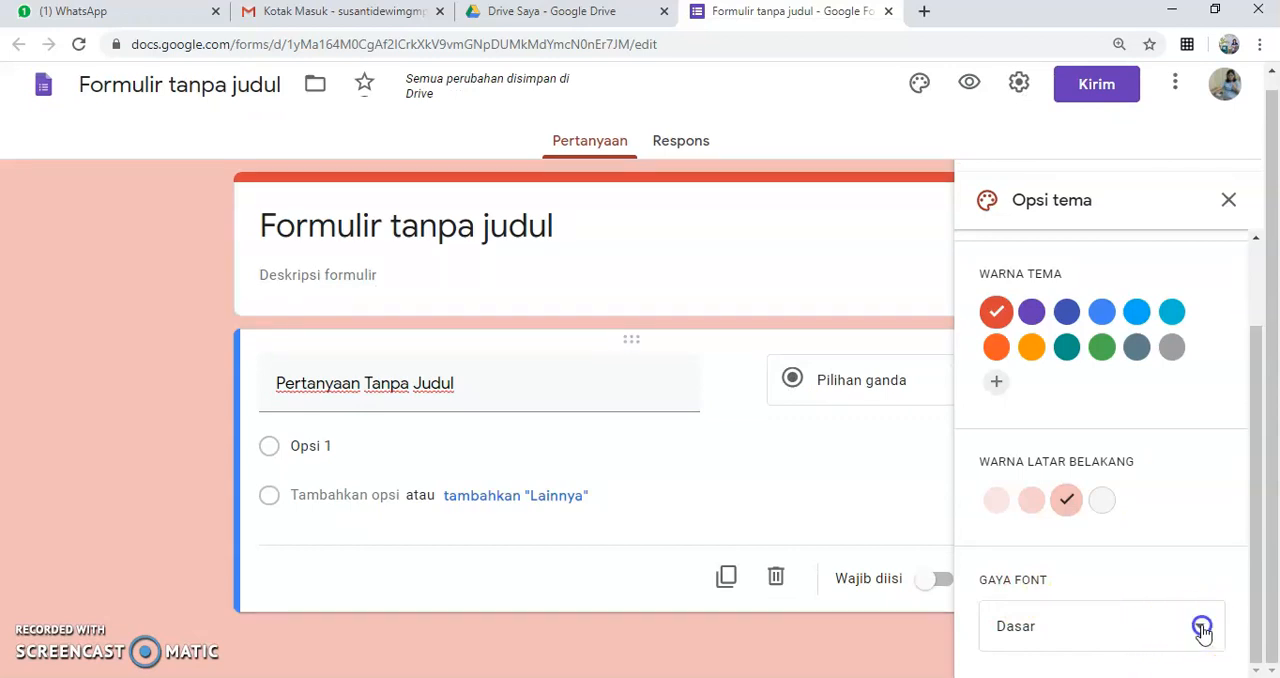
Step: Try the Formal and Lucu font styles on the form, and return the font style to Dasar
left_click(1199, 634)
left_click(1044, 596)
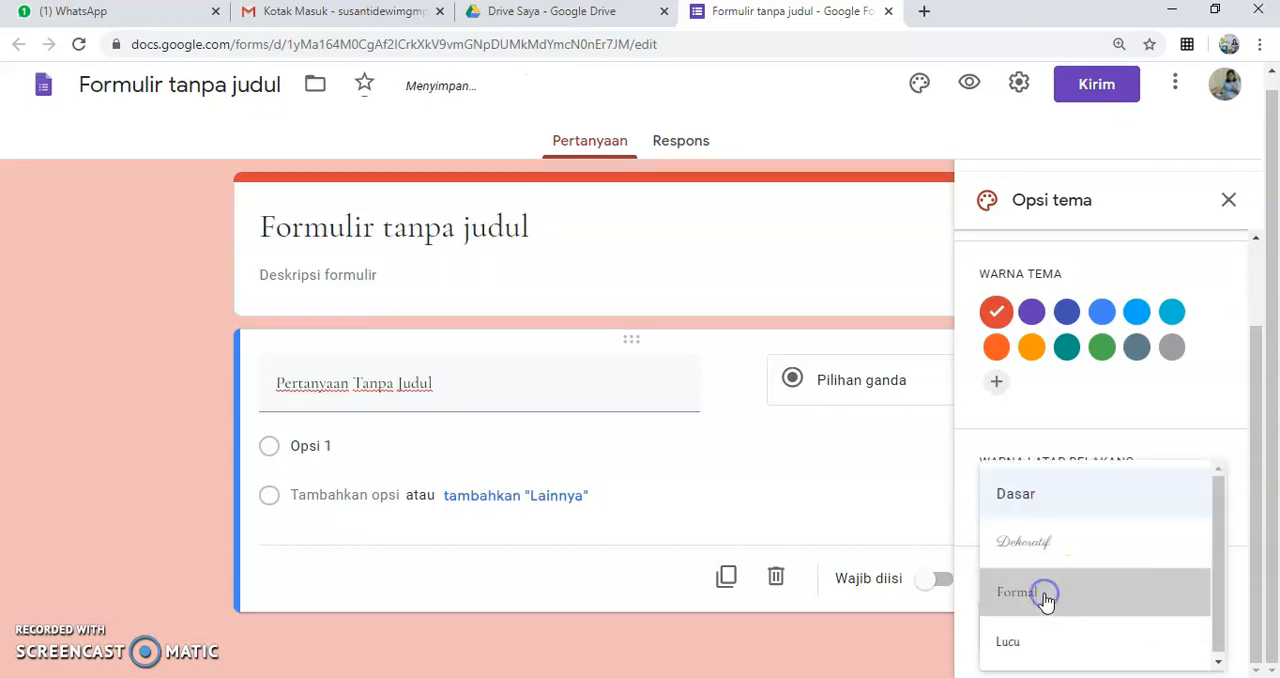
left_click(1188, 626)
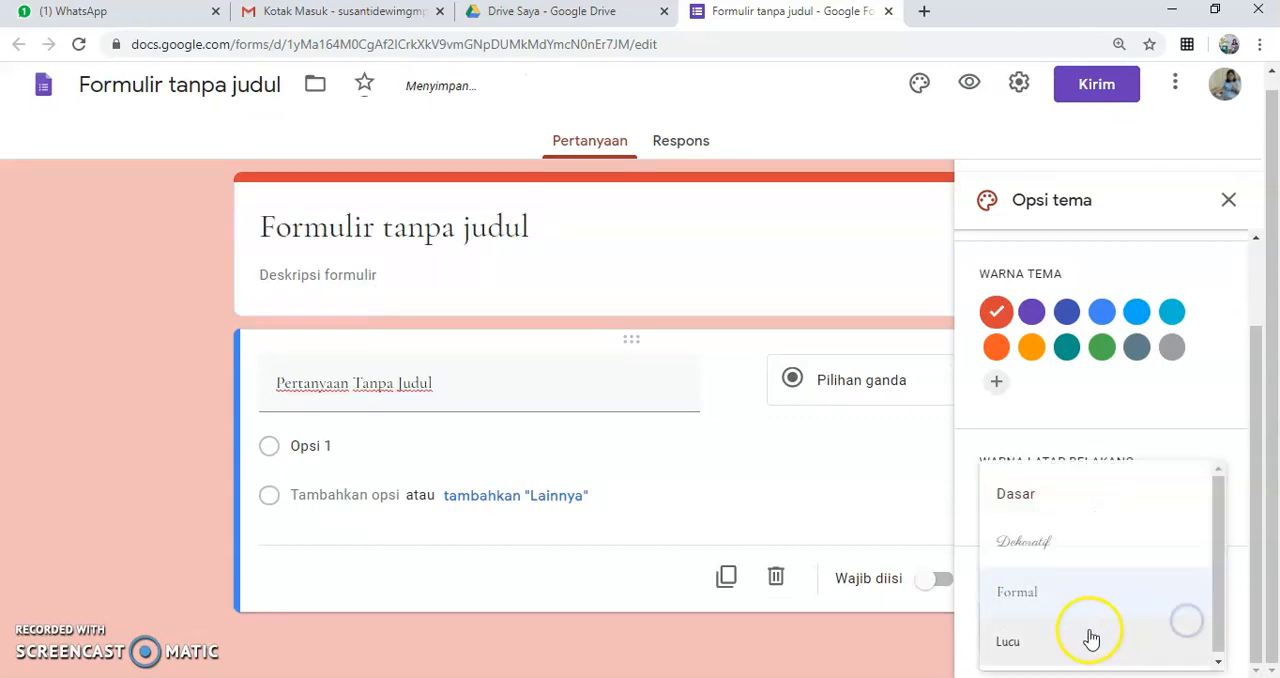
left_click(1043, 648)
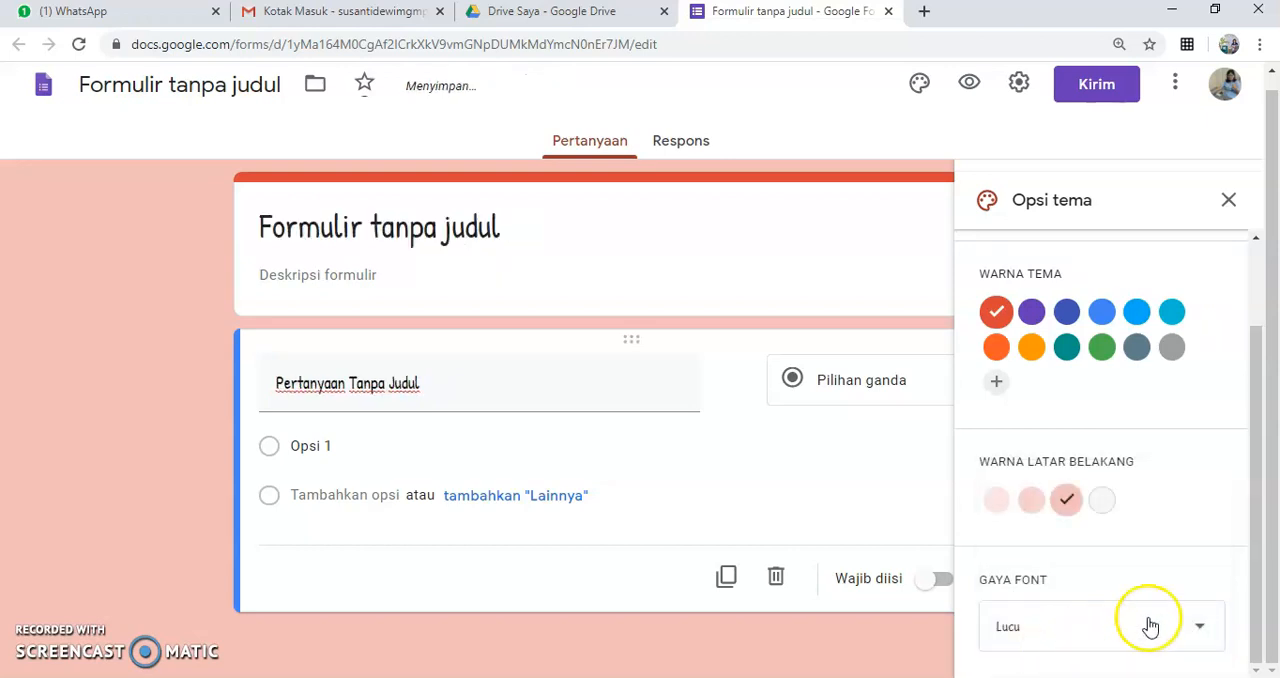
left_click(1196, 626)
left_click(1048, 500)
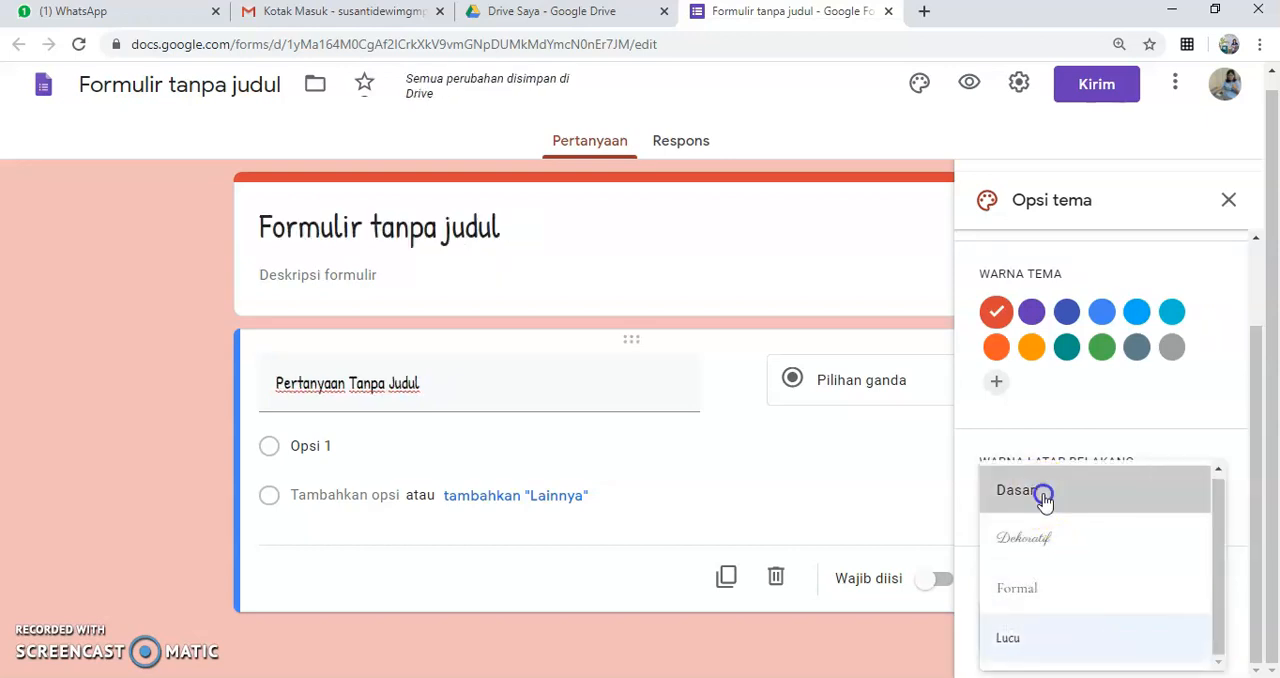
Step: Close the theme options and preview the form as respondents see it, then return to editing
left_click(1229, 200)
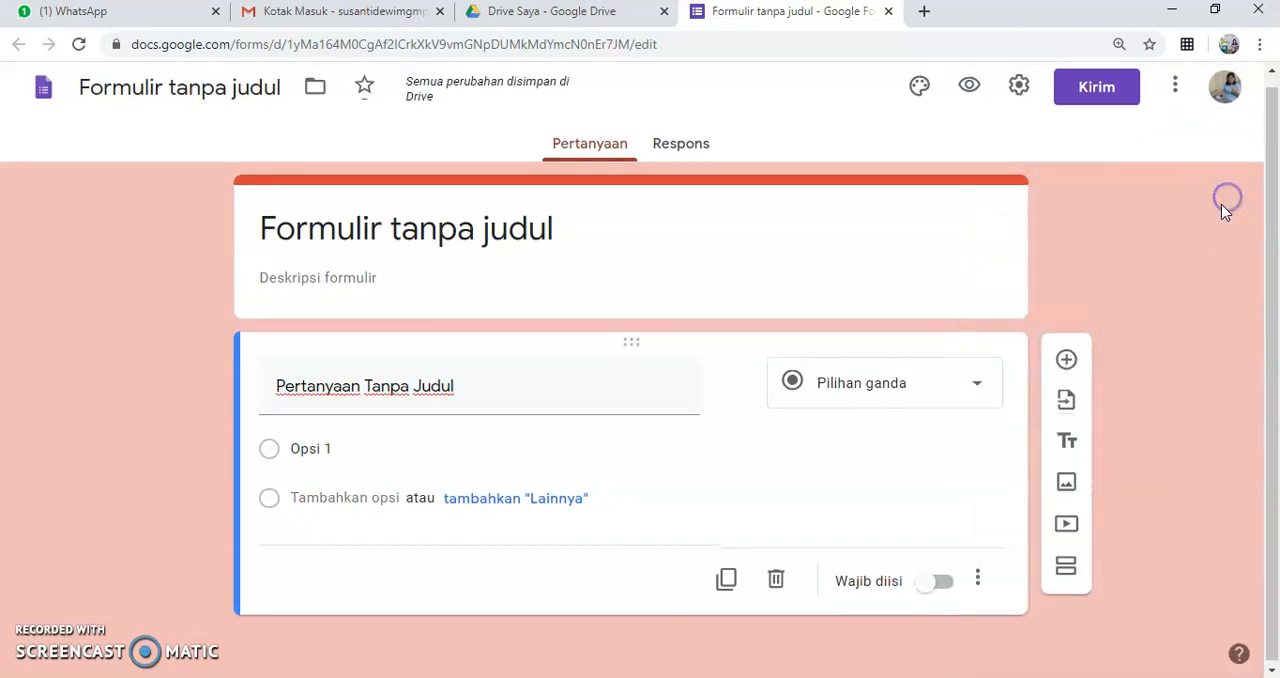
left_click(968, 94)
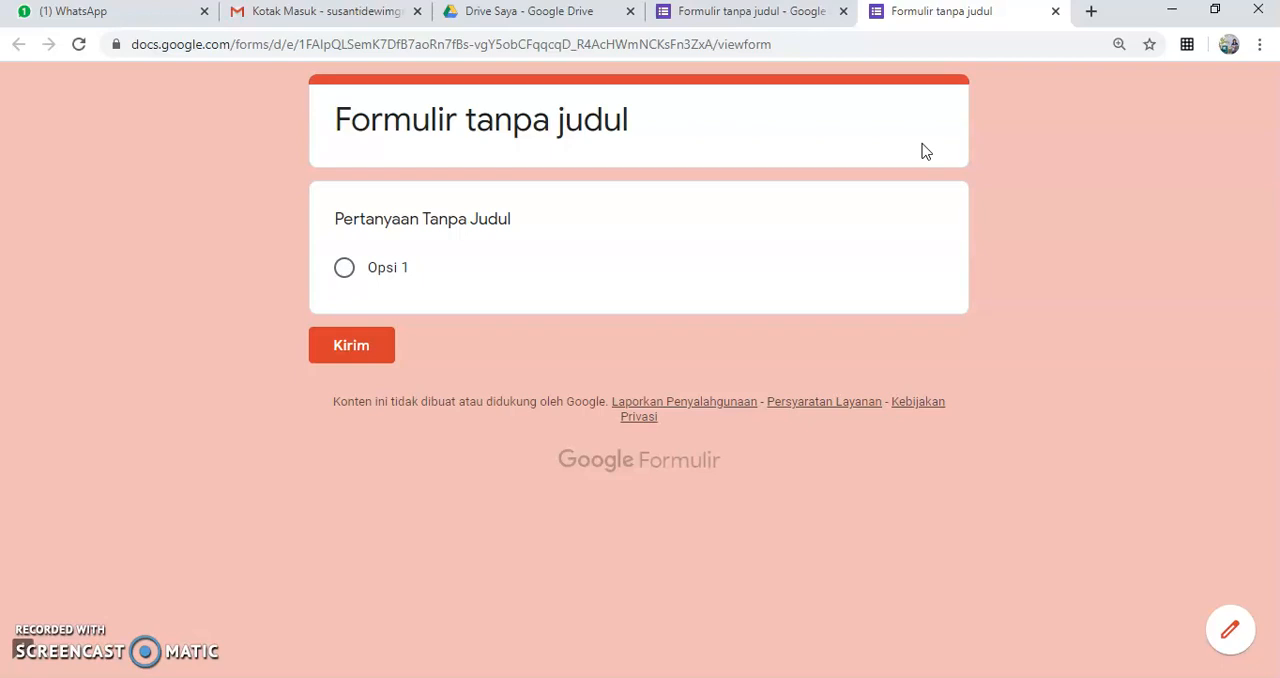
left_click(1056, 12)
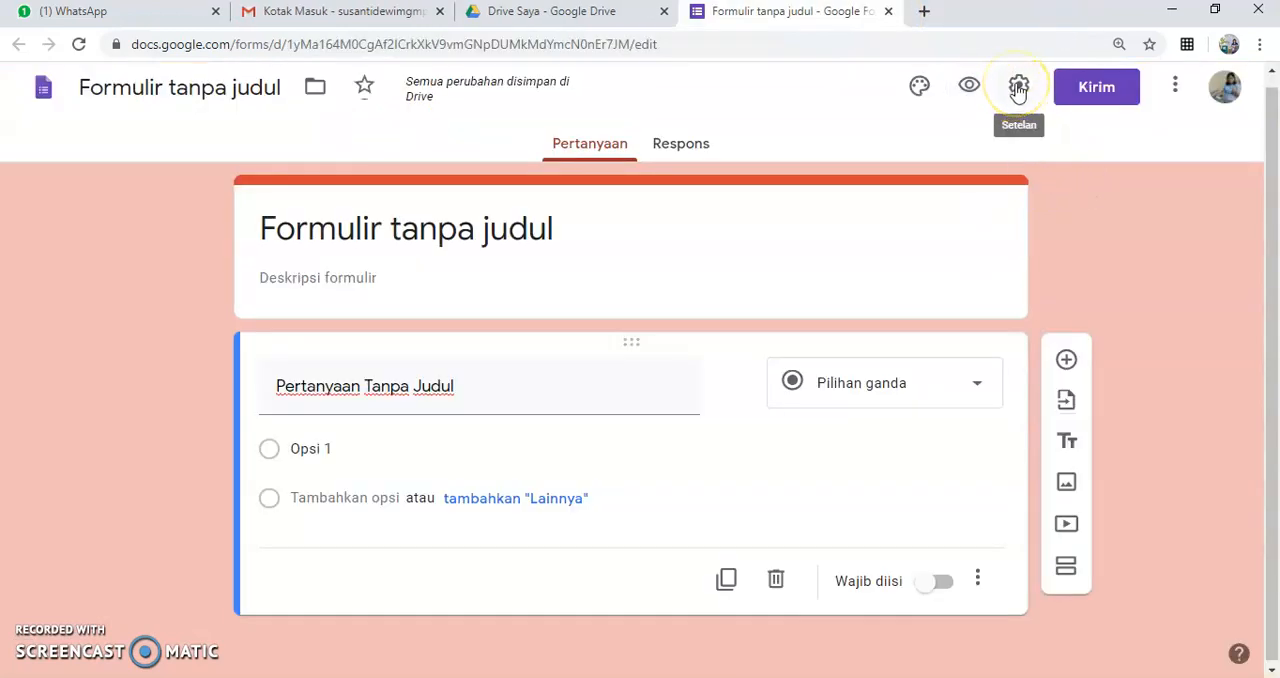
Step: Review the form's Umum, Presentasi and Kuis settings, and leave them without saving changes
left_click(1018, 88)
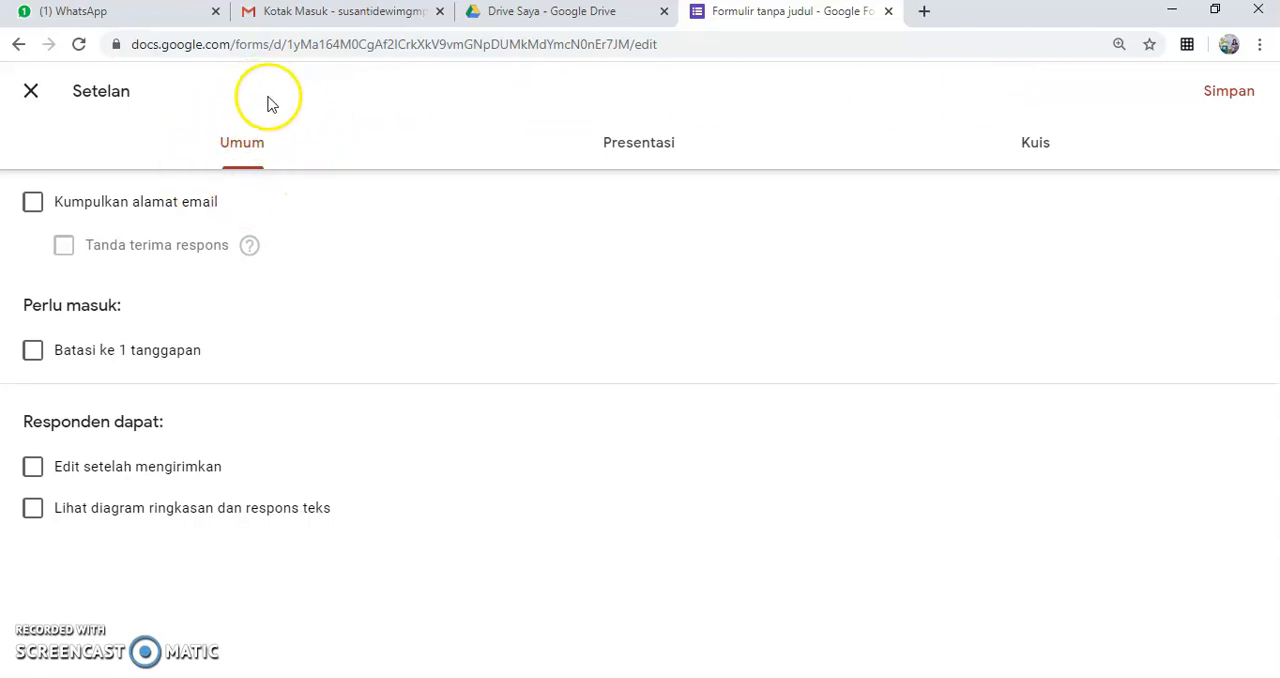
left_click(636, 150)
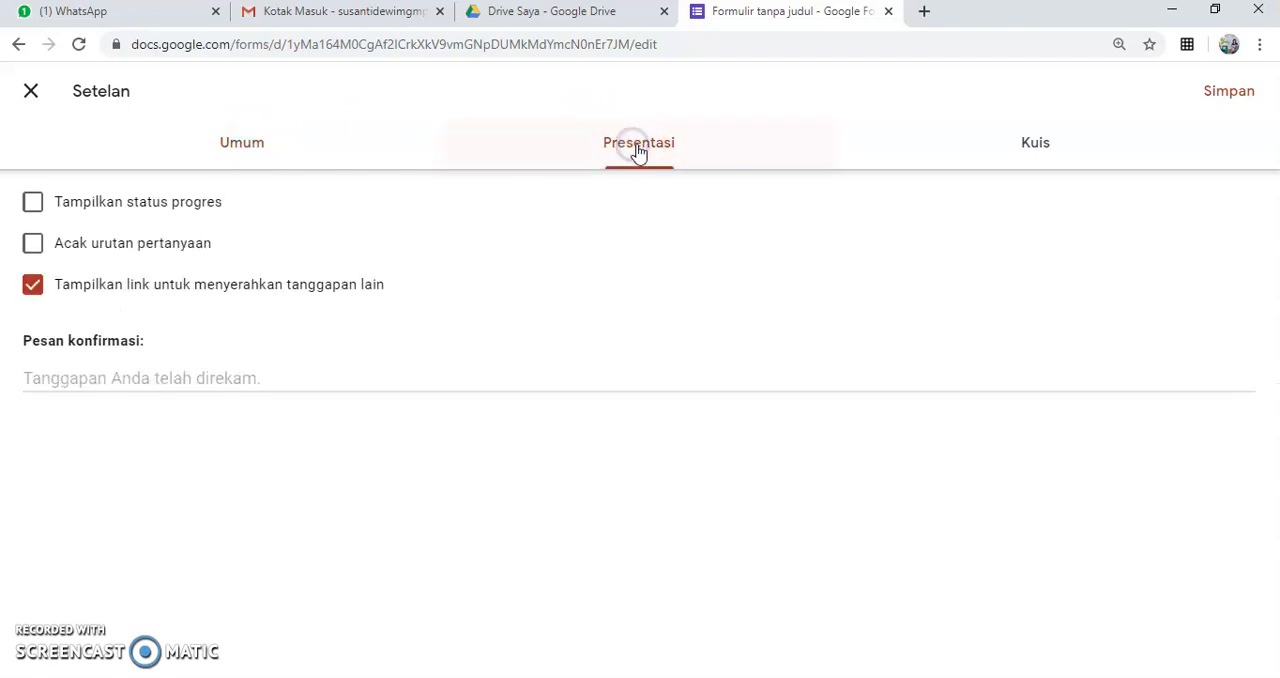
left_click(1038, 155)
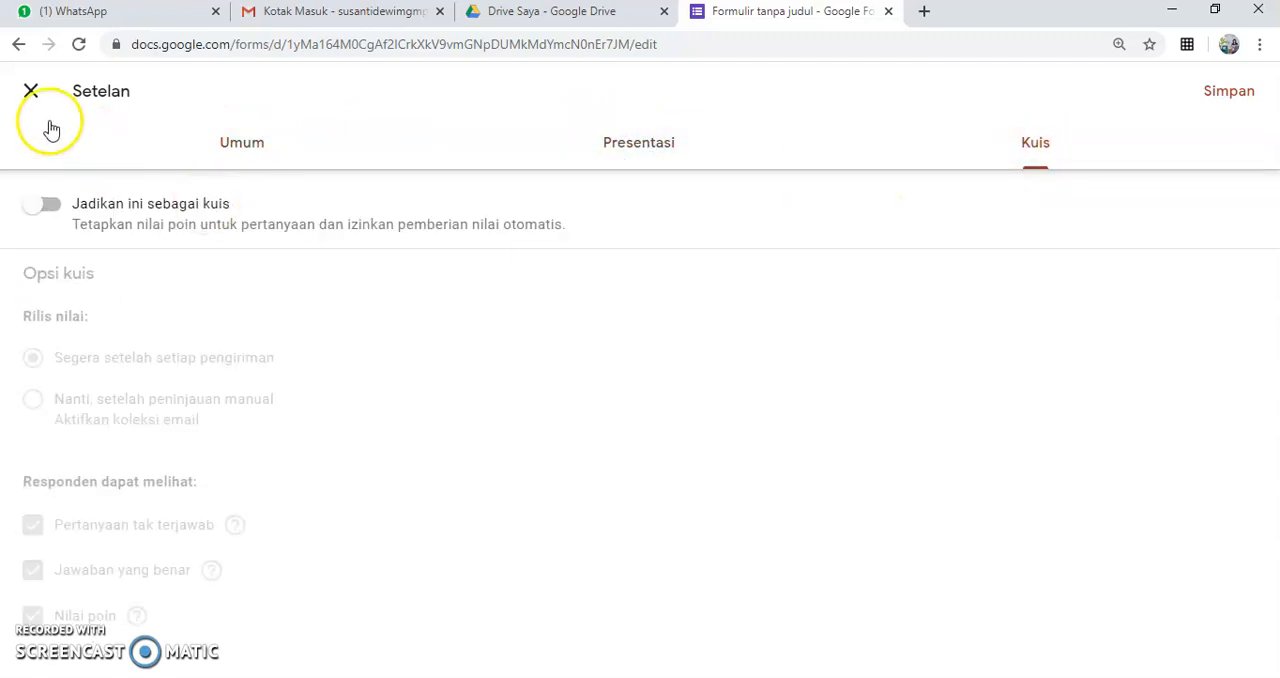
left_click(29, 94)
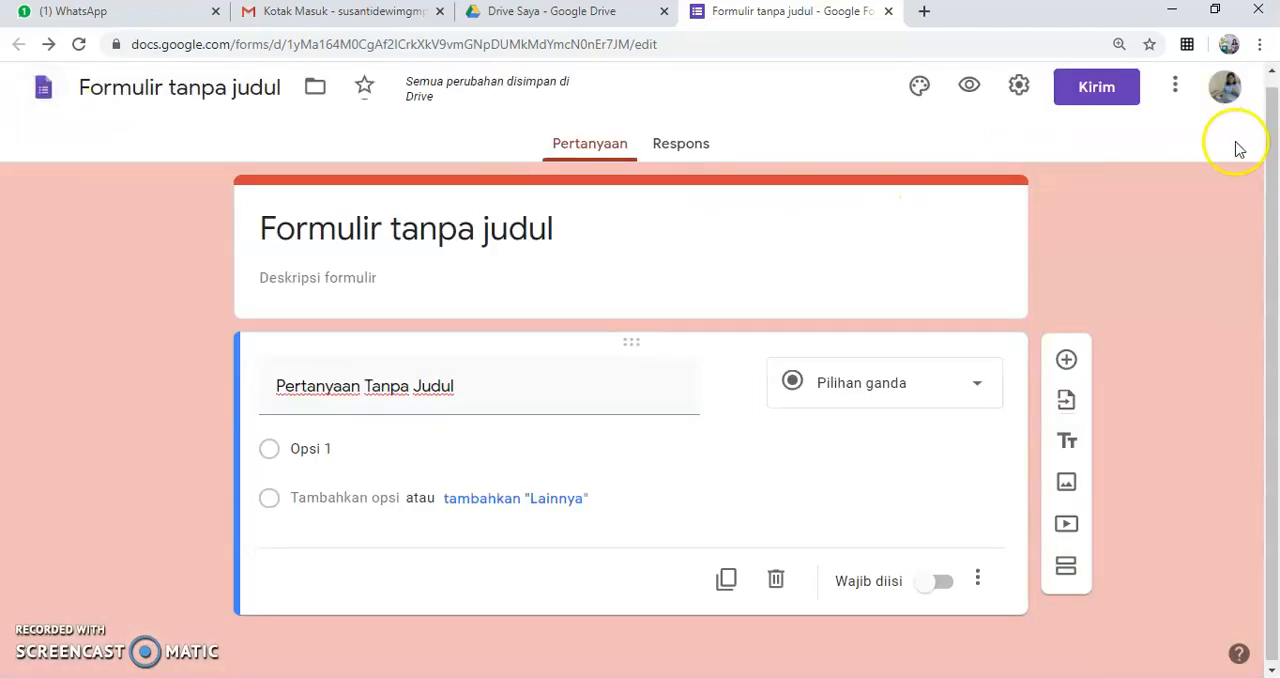
Step: Review the options for sending the form by email, link and embedded HTML, and leave without sending it
left_click(1099, 92)
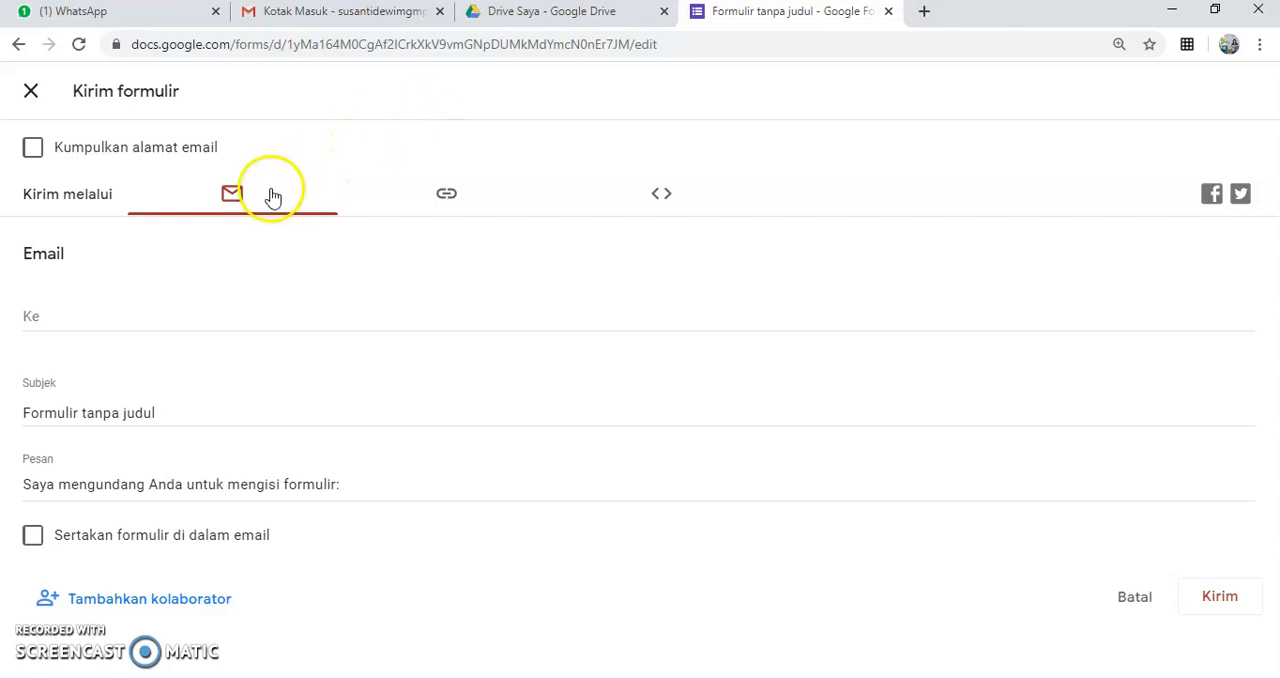
left_click(445, 194)
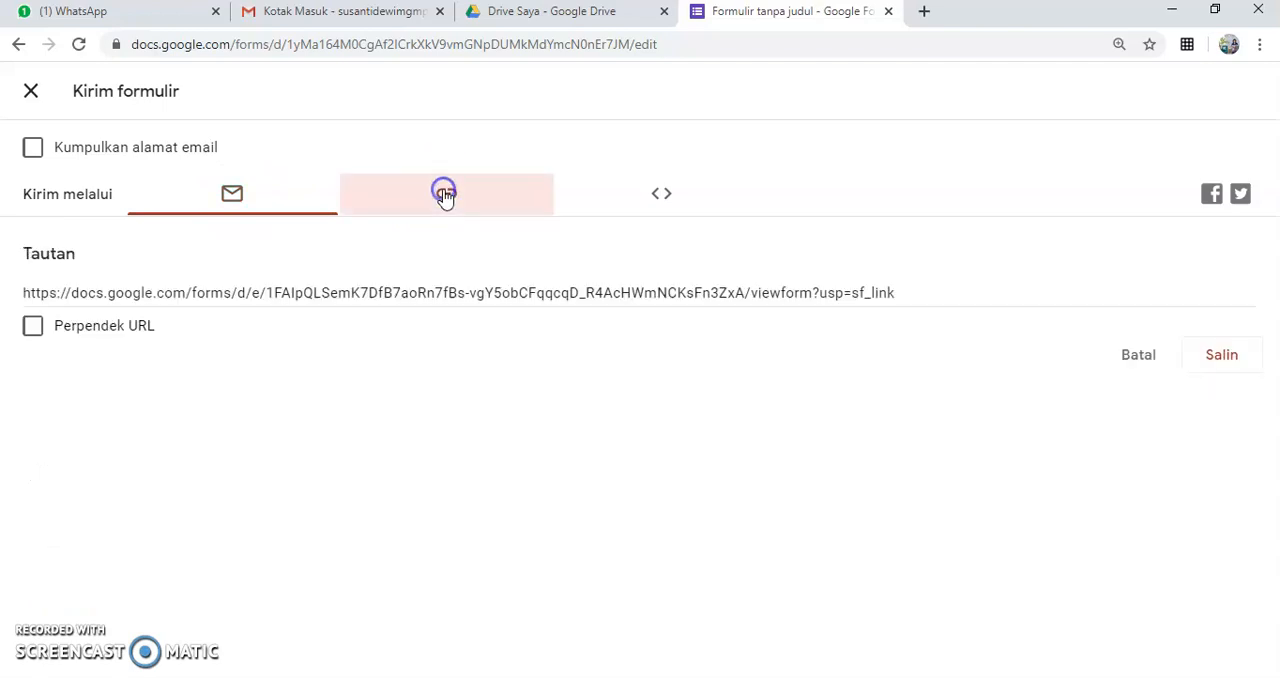
left_click(661, 196)
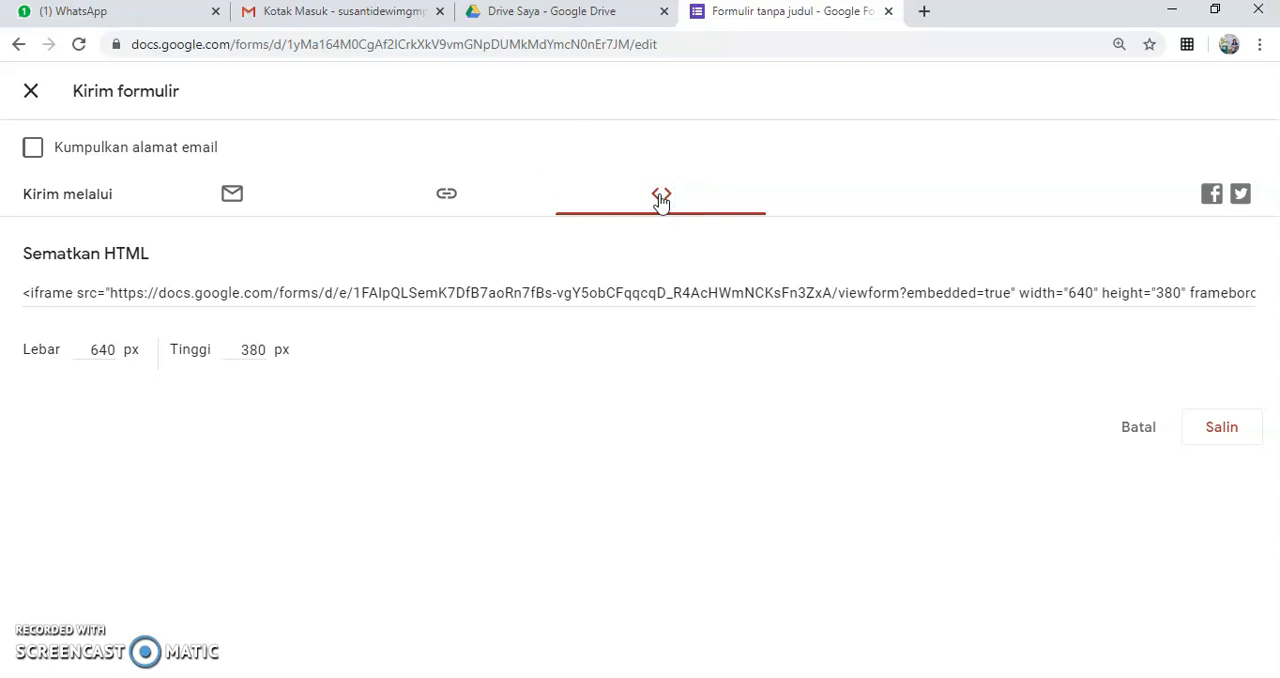
left_click(31, 91)
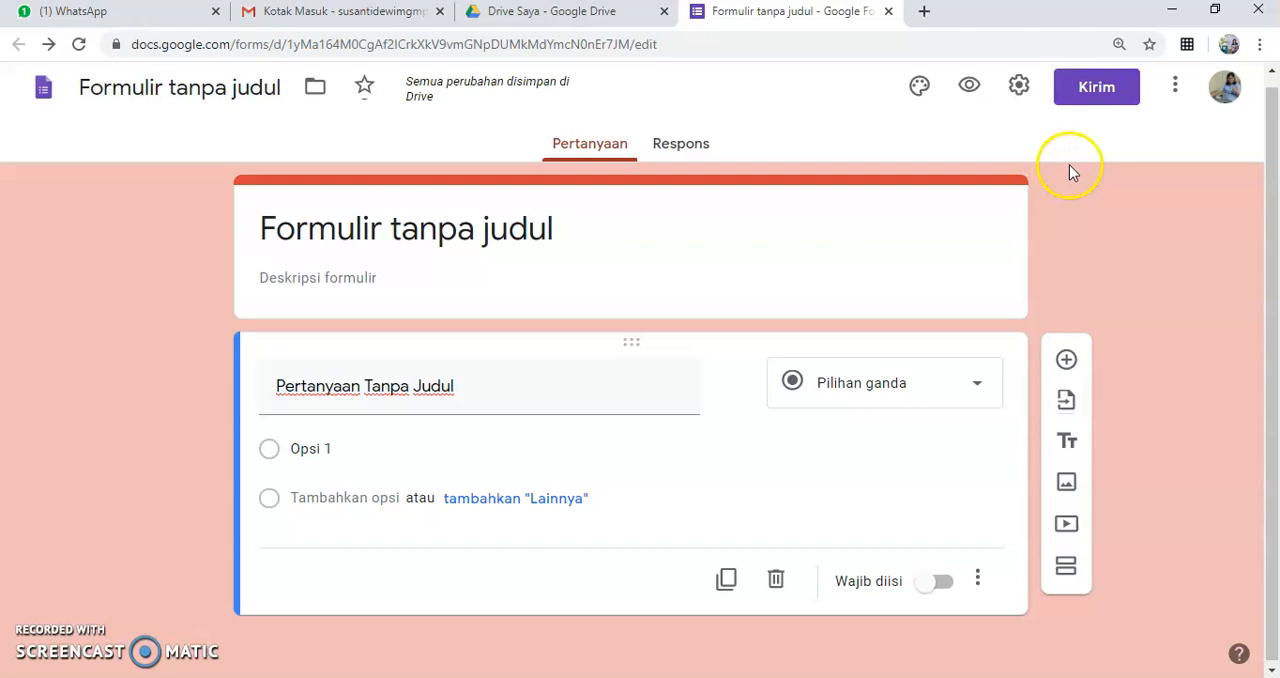
Step: Add a blank multiple-choice question below the first question
left_click(1067, 362)
left_click(1067, 364)
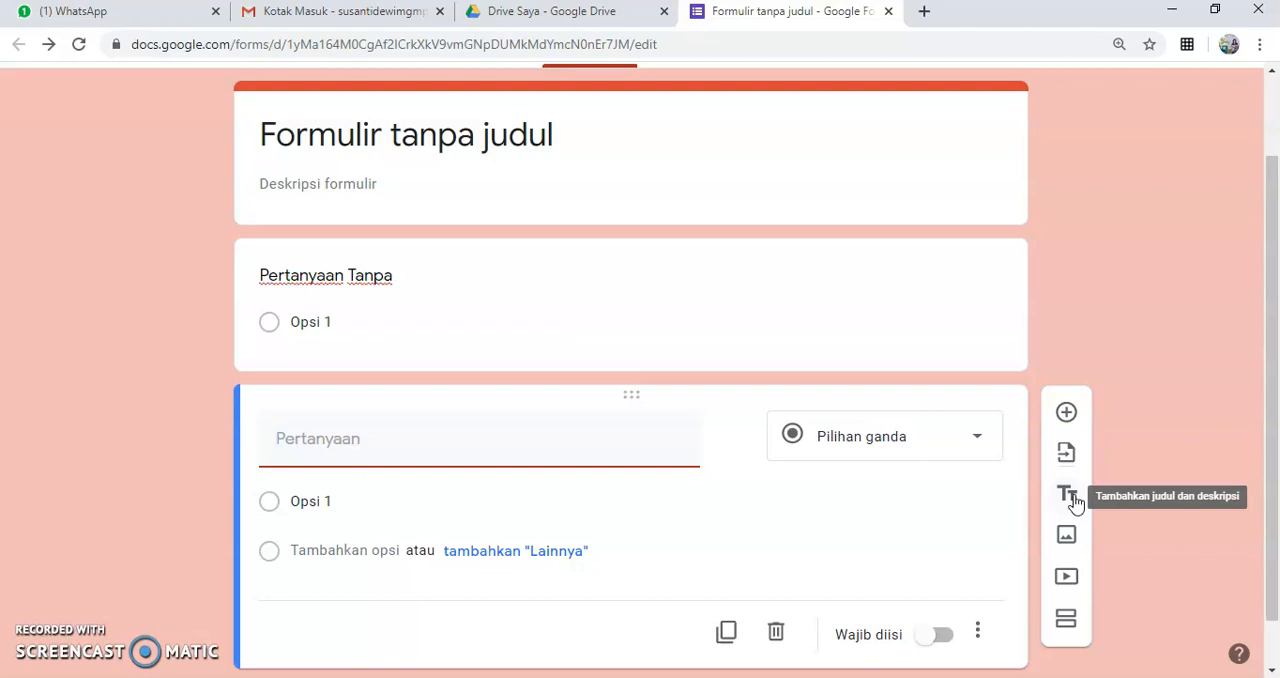
left_click(1068, 538)
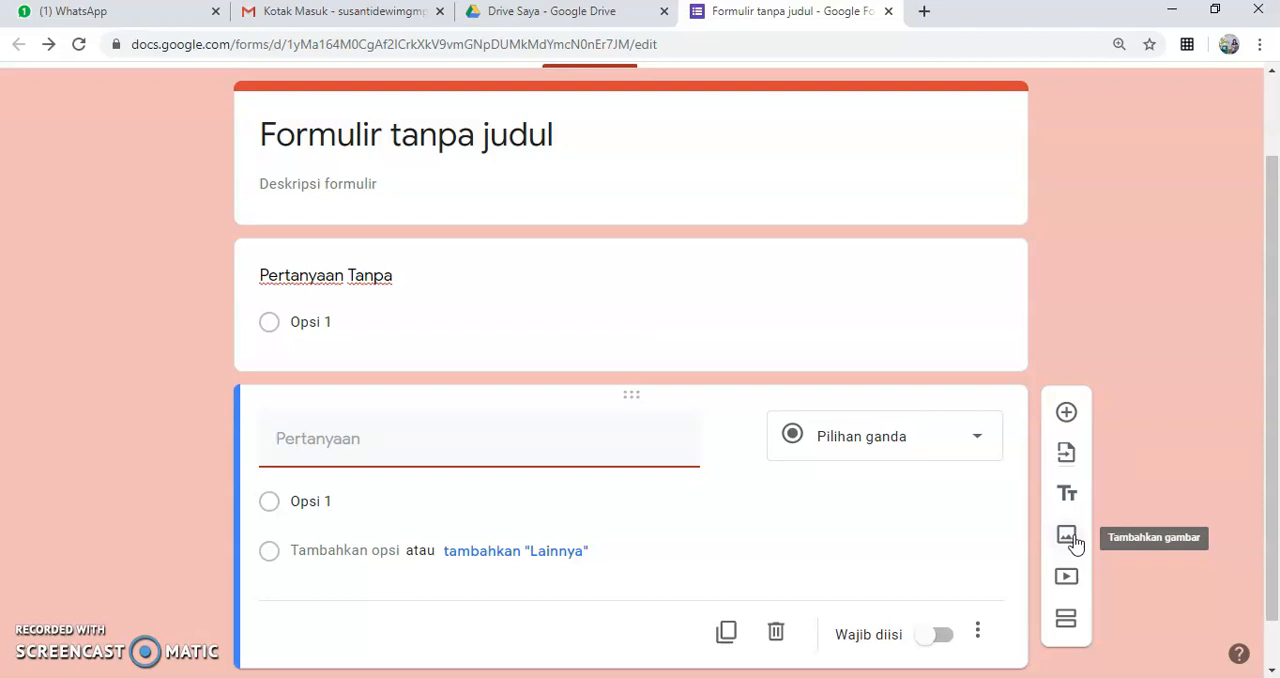
left_click(1068, 580)
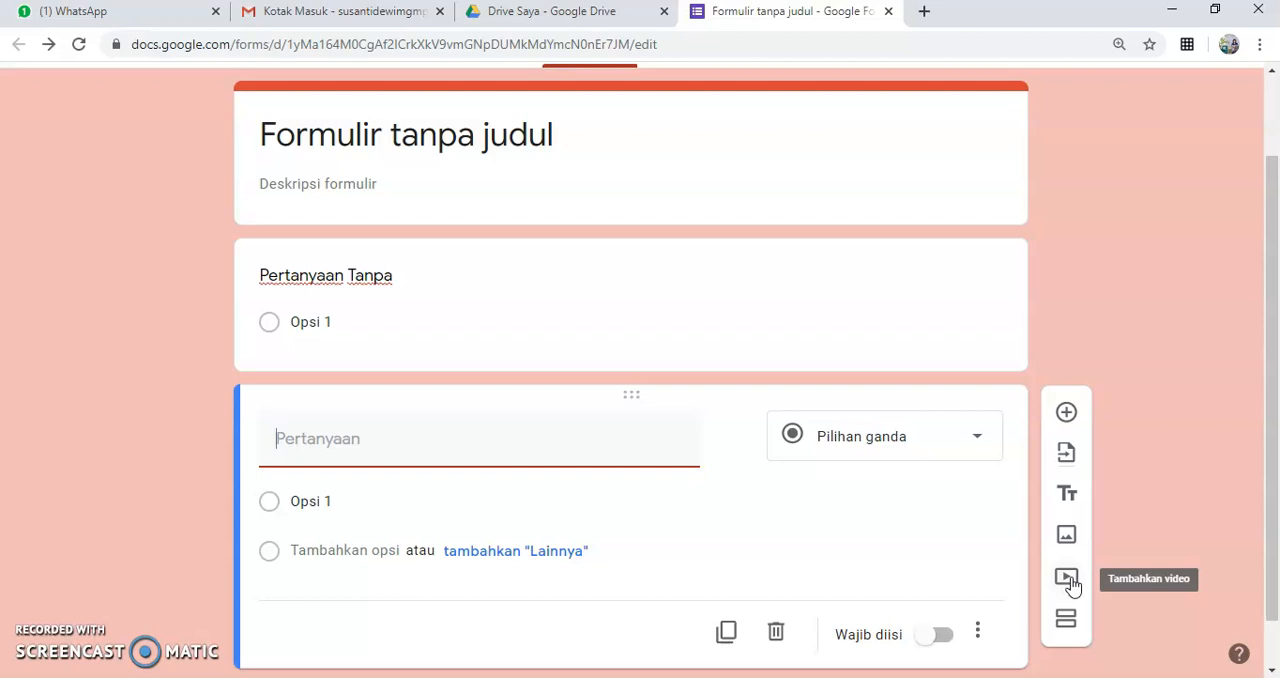
left_click(1071, 622)
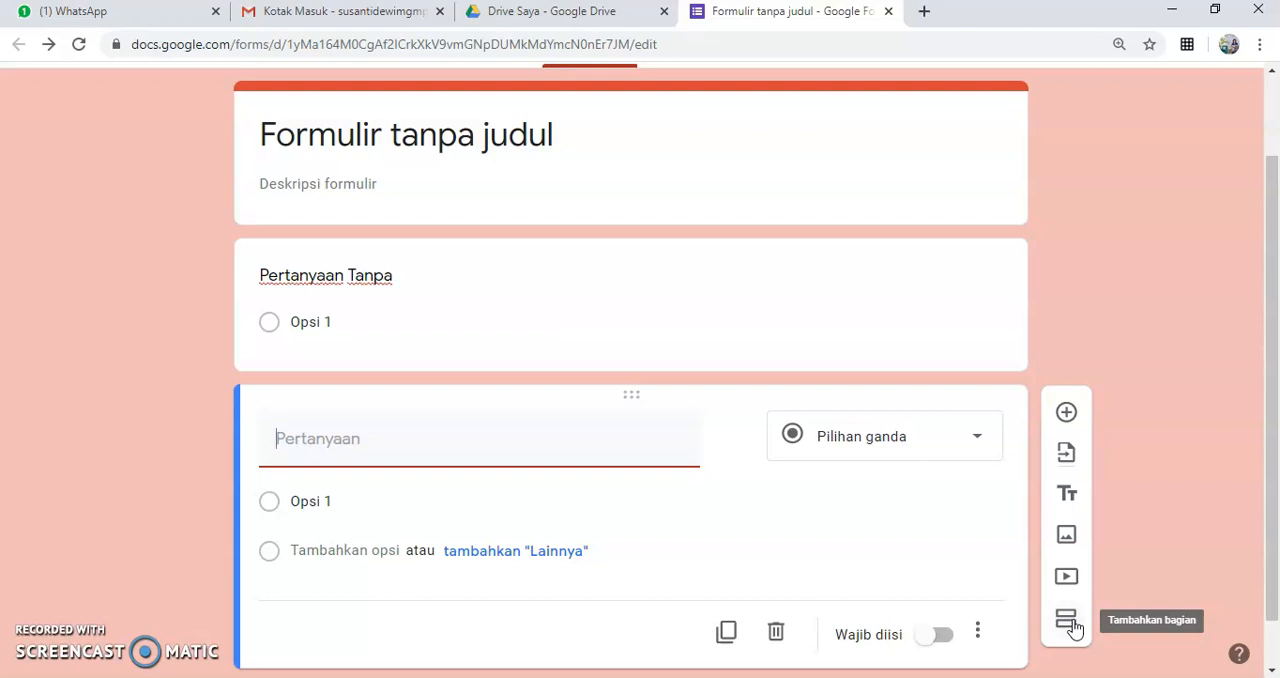
left_click(1066, 625)
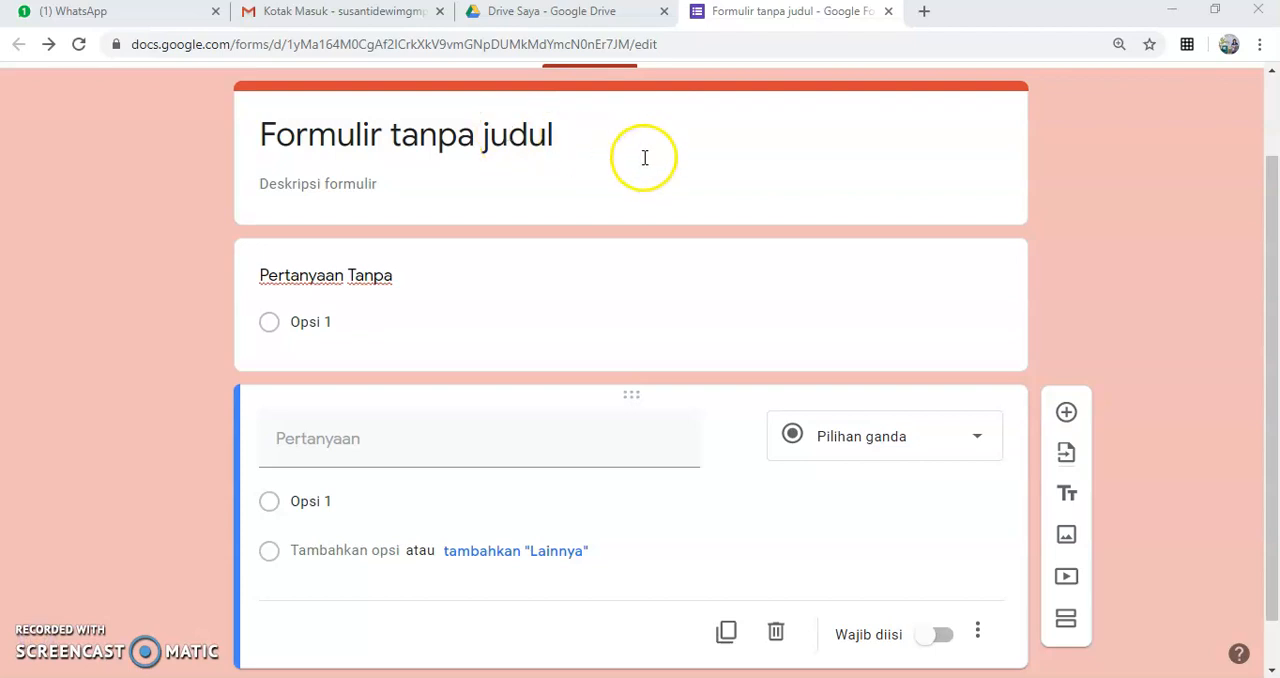
Step: Replace the form's title with "Latihan Soal IPA Fisika SMP"
scroll(645, 157, "up", 1)
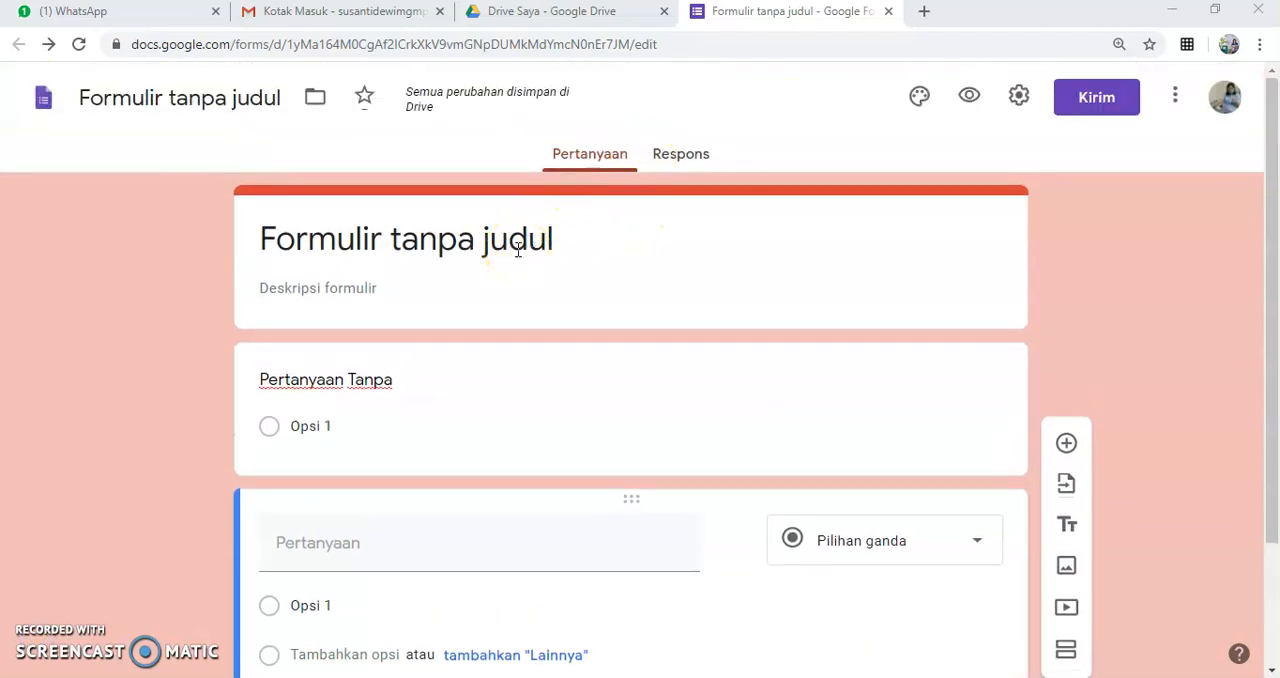
left_click(430, 244)
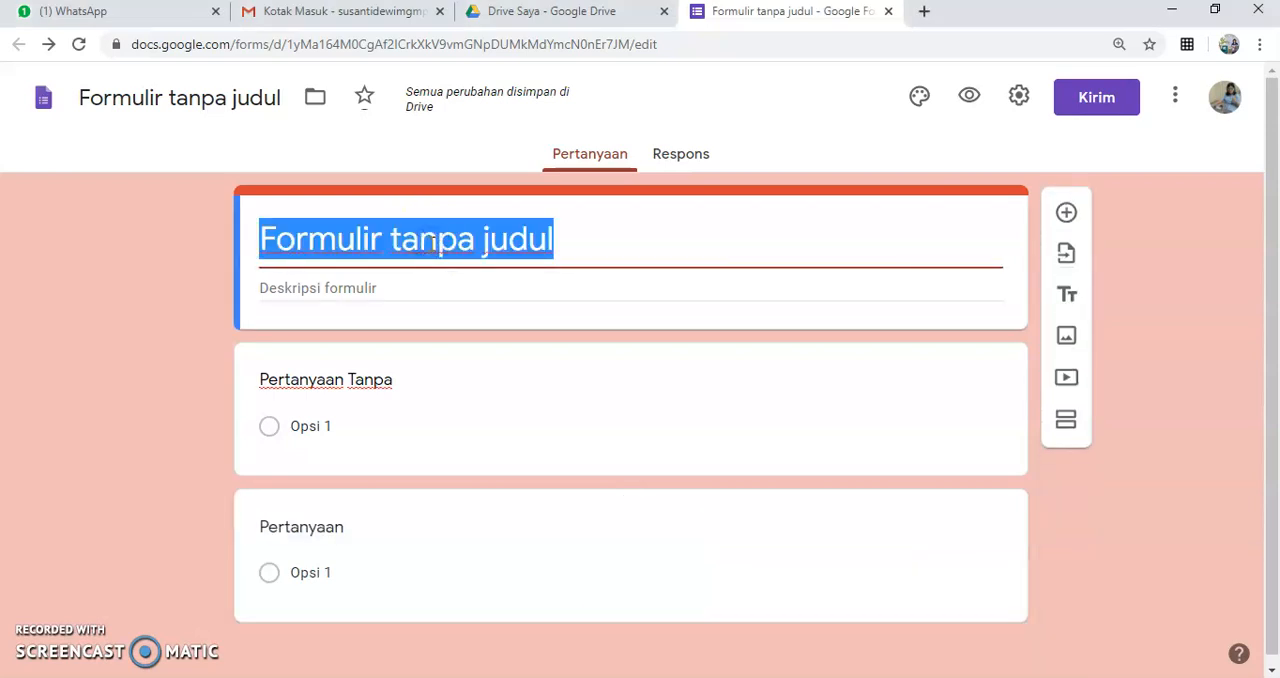
type("Latihan Soal O")
key("BackSpace")
type("IP")
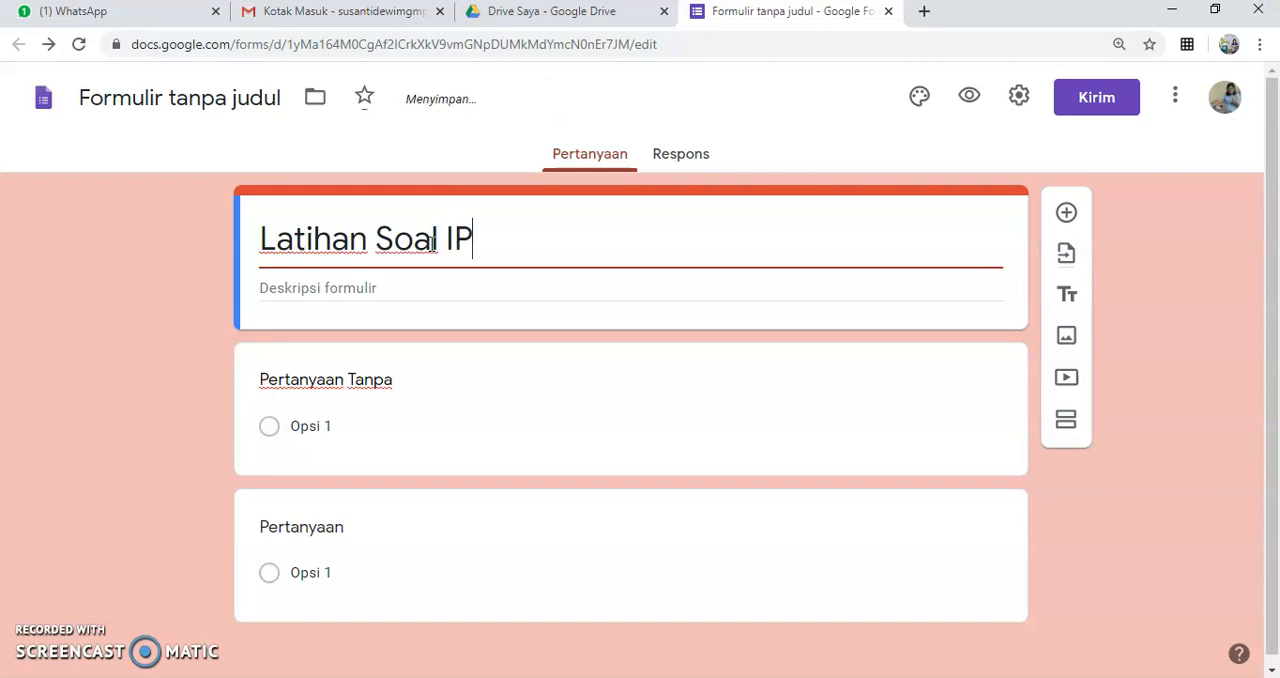
type("A Fisika SMP")
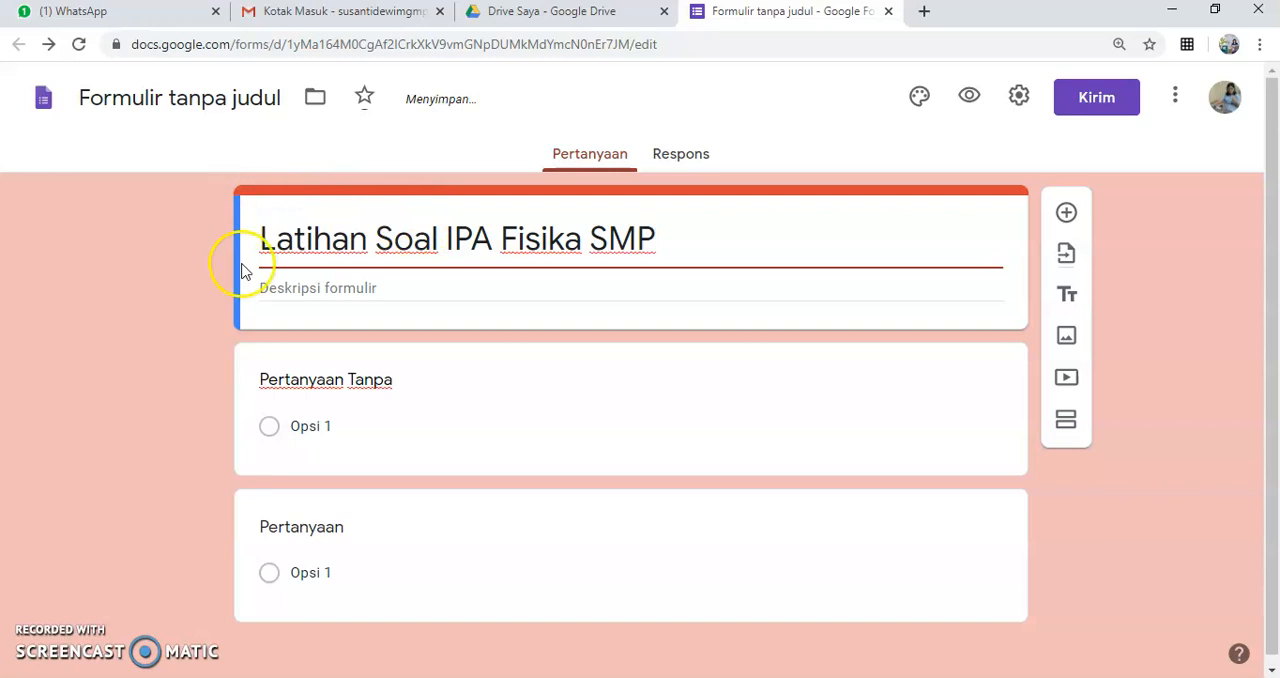
Step: Enter "Berisi soal pilihan ganda materi IPA Fisika SMP" as the form's description
left_click(281, 291)
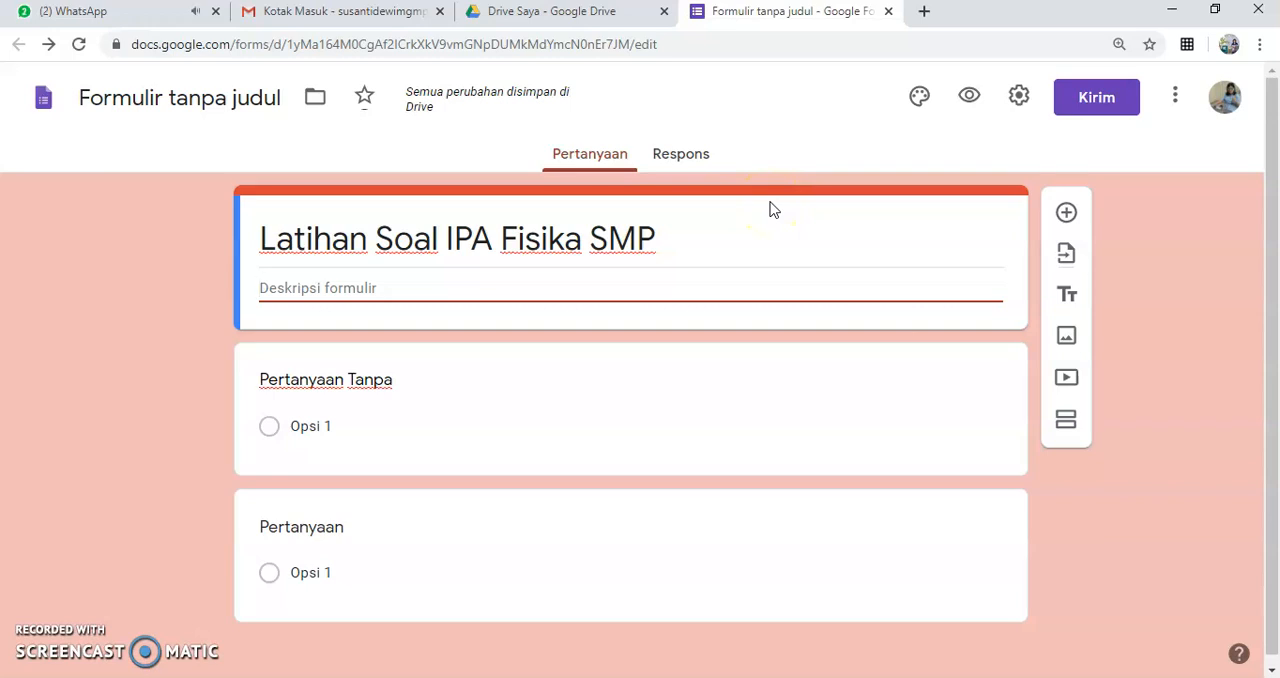
type("Berisi soal pilihan ")
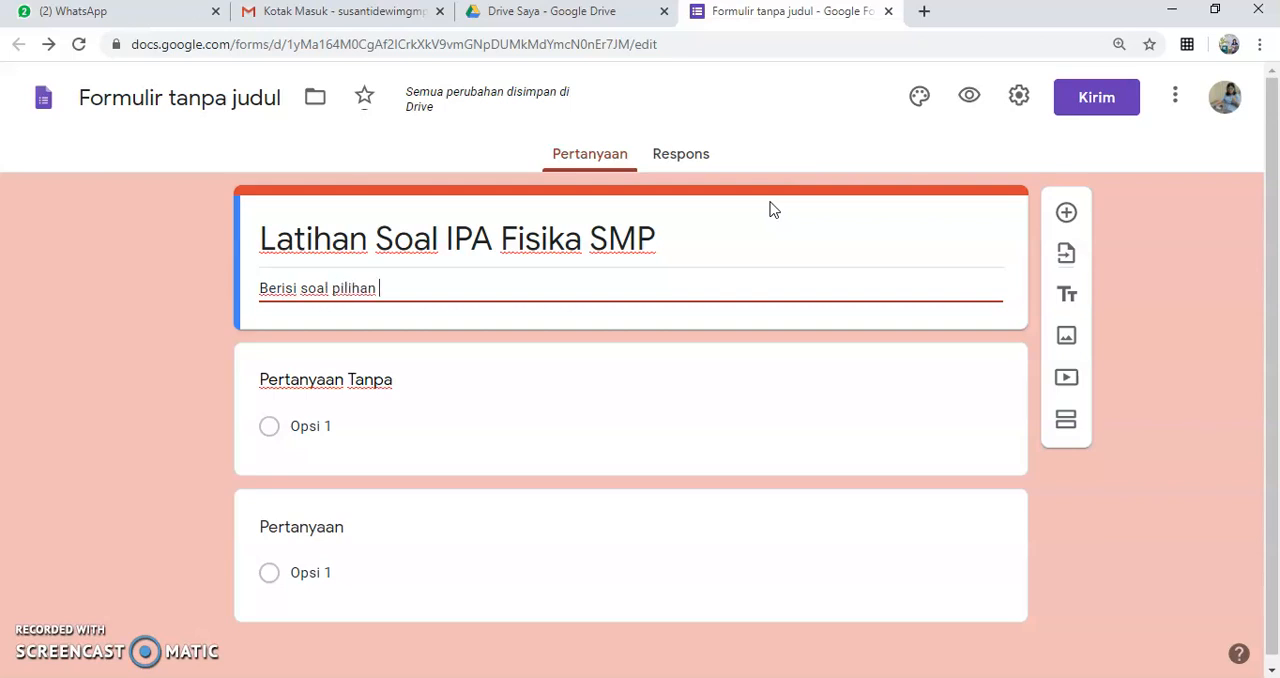
type("ganda materi IPA Fisika SMP")
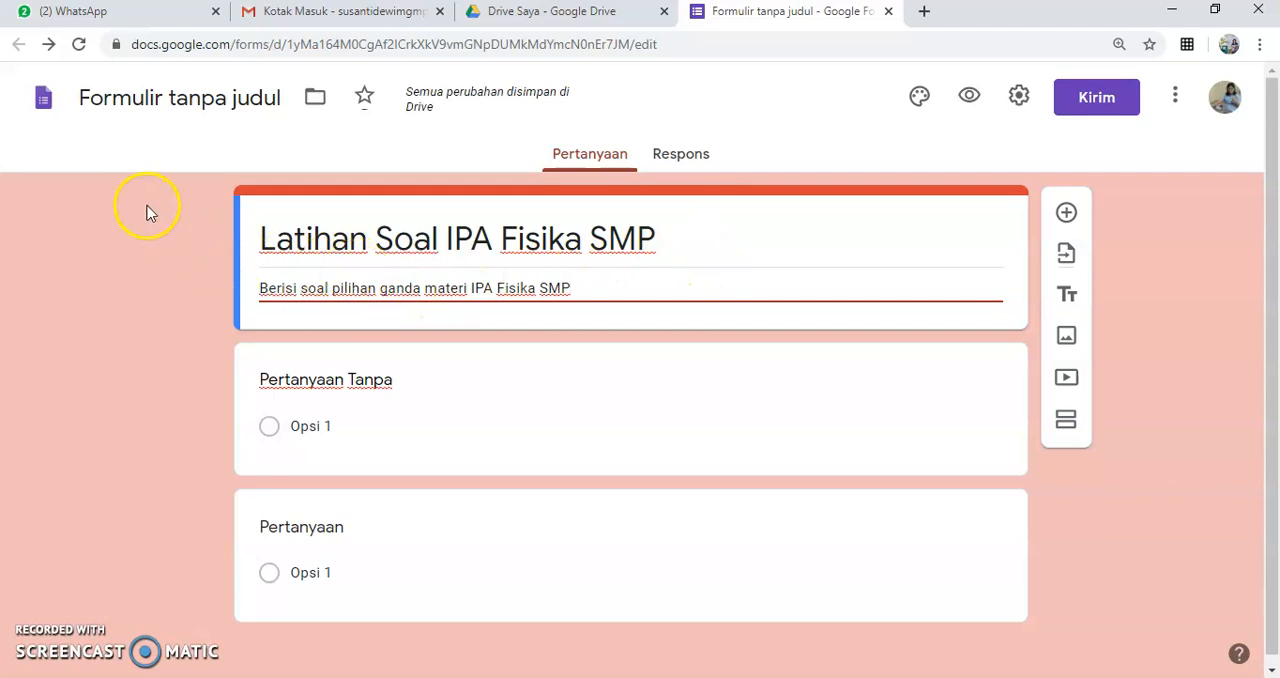
Step: Rename the form file to match its title, "Latihan Soal IPA Fisika SMP"
left_click(198, 102)
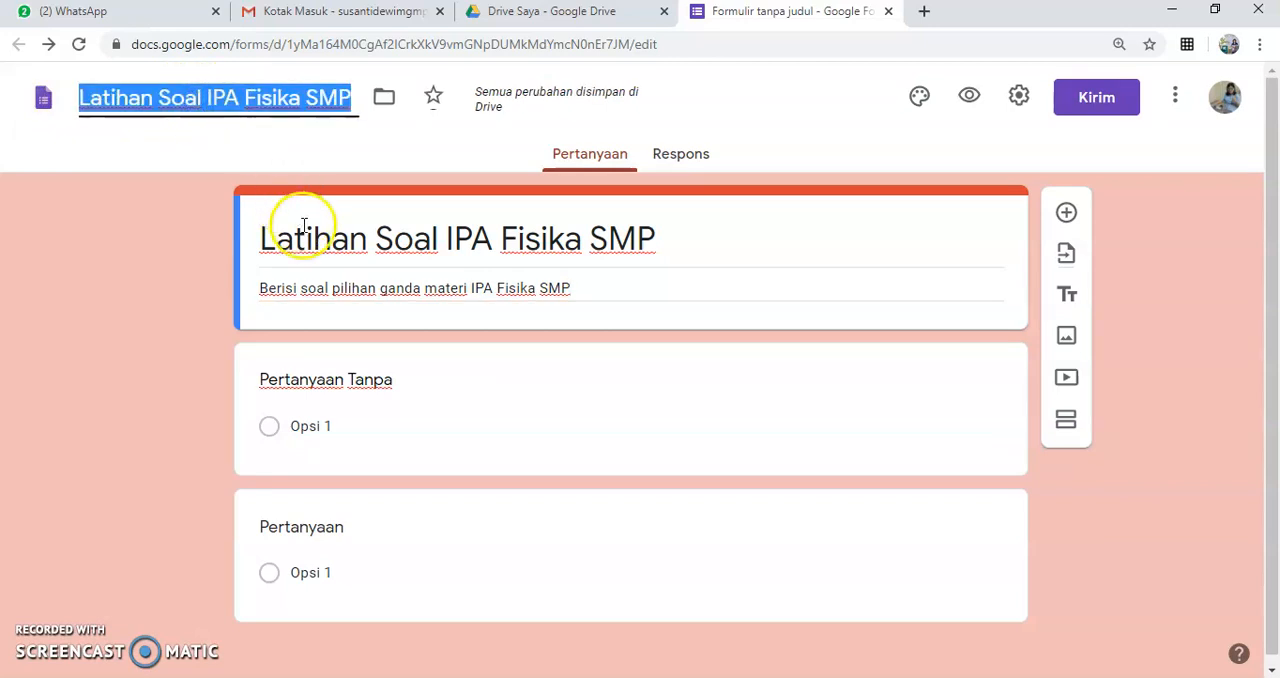
left_click(162, 101)
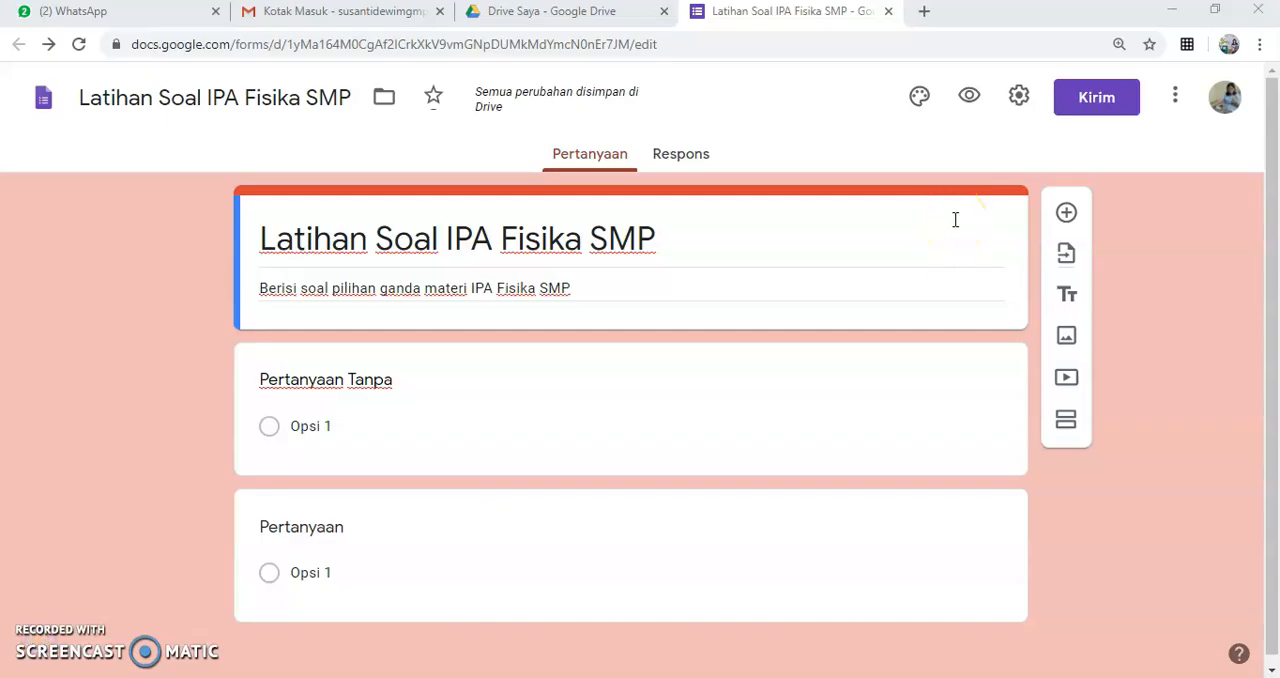
Step: In the form's general settings, turn on collecting email addresses and limit respondents to 1 response
left_click(1019, 104)
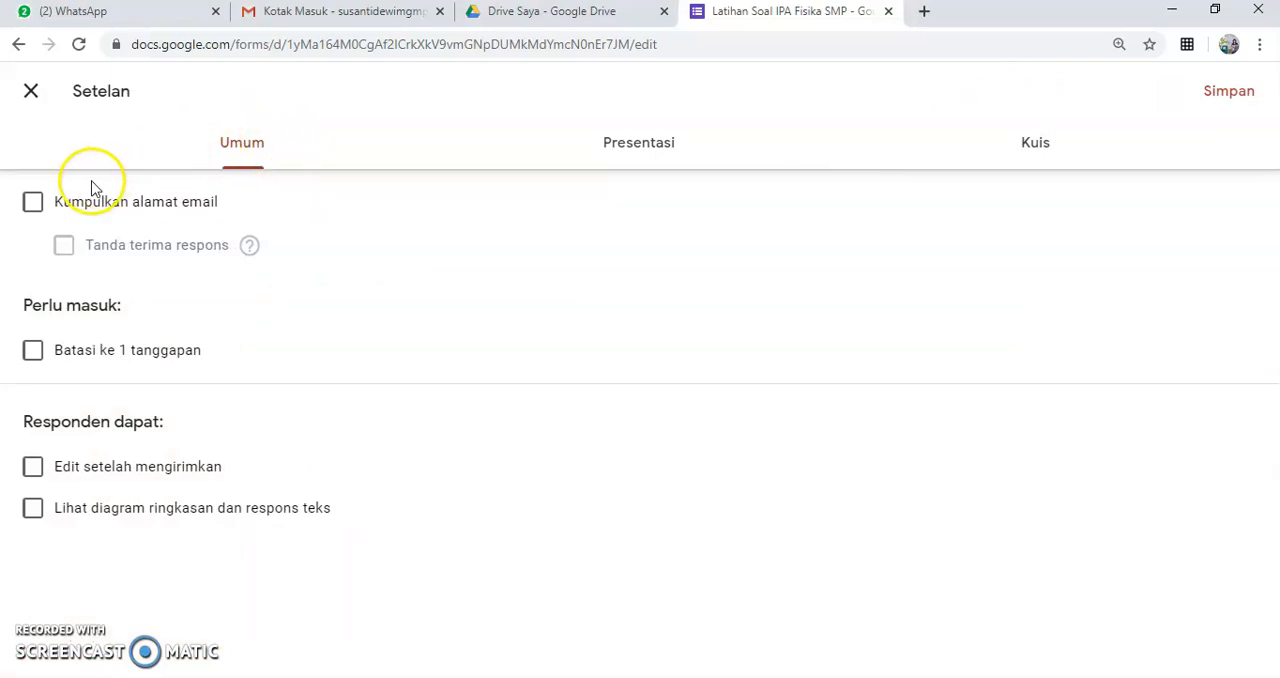
left_click(33, 206)
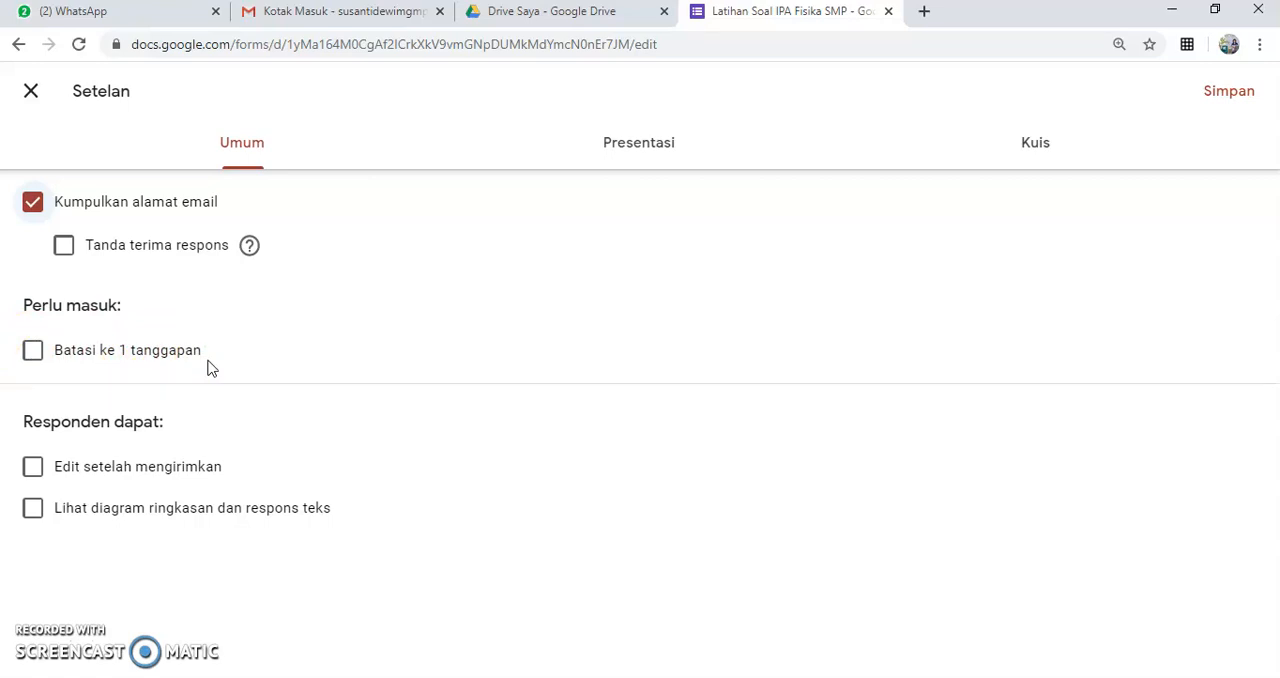
left_click(32, 351)
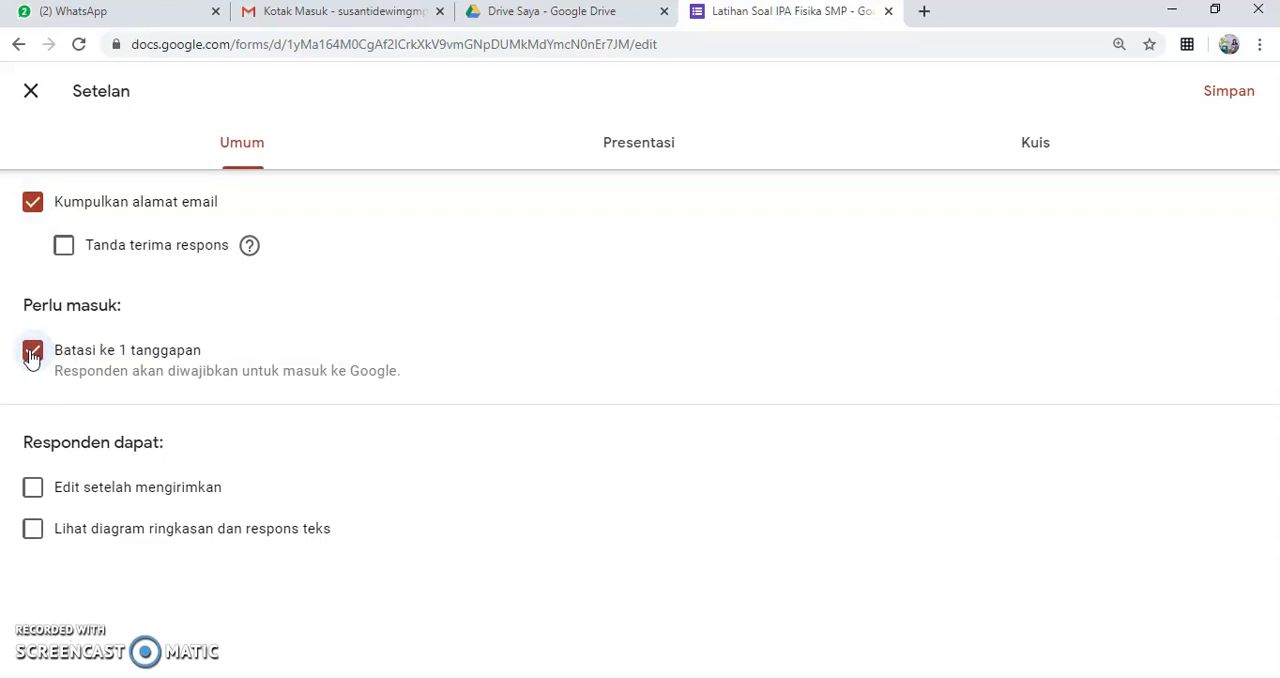
left_click(33, 358)
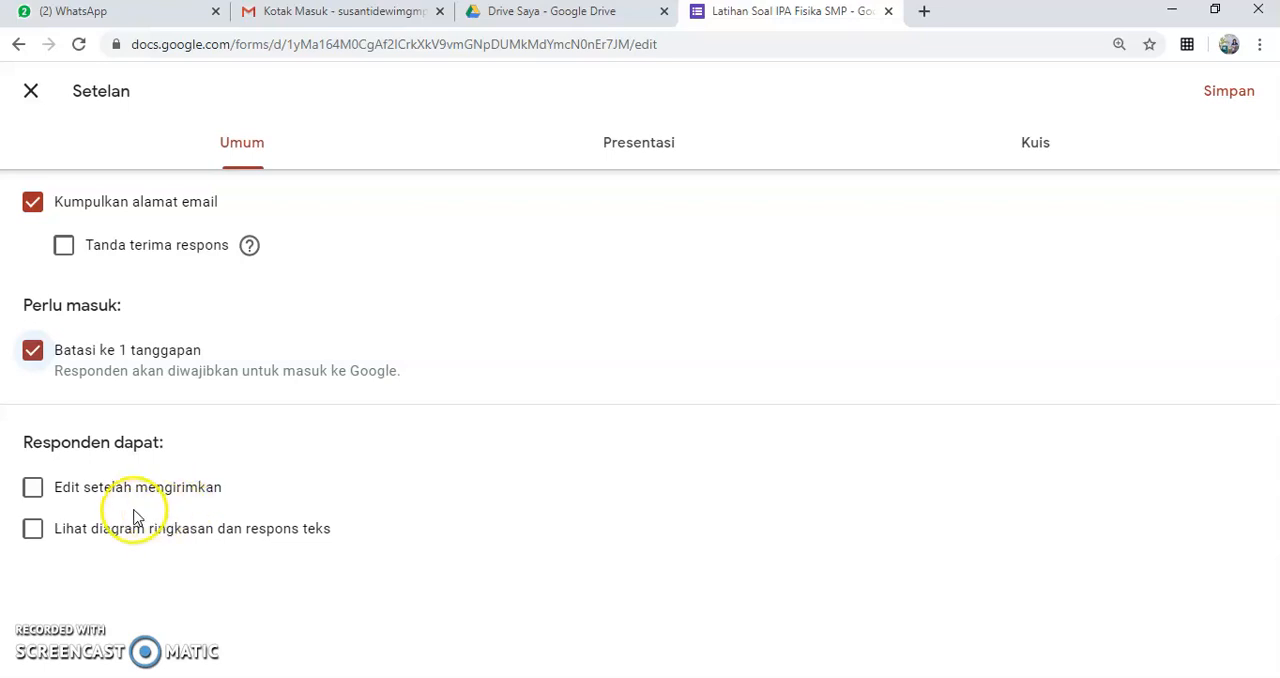
Step: Turn on the progress status display in the form's presentation settings
left_click(641, 151)
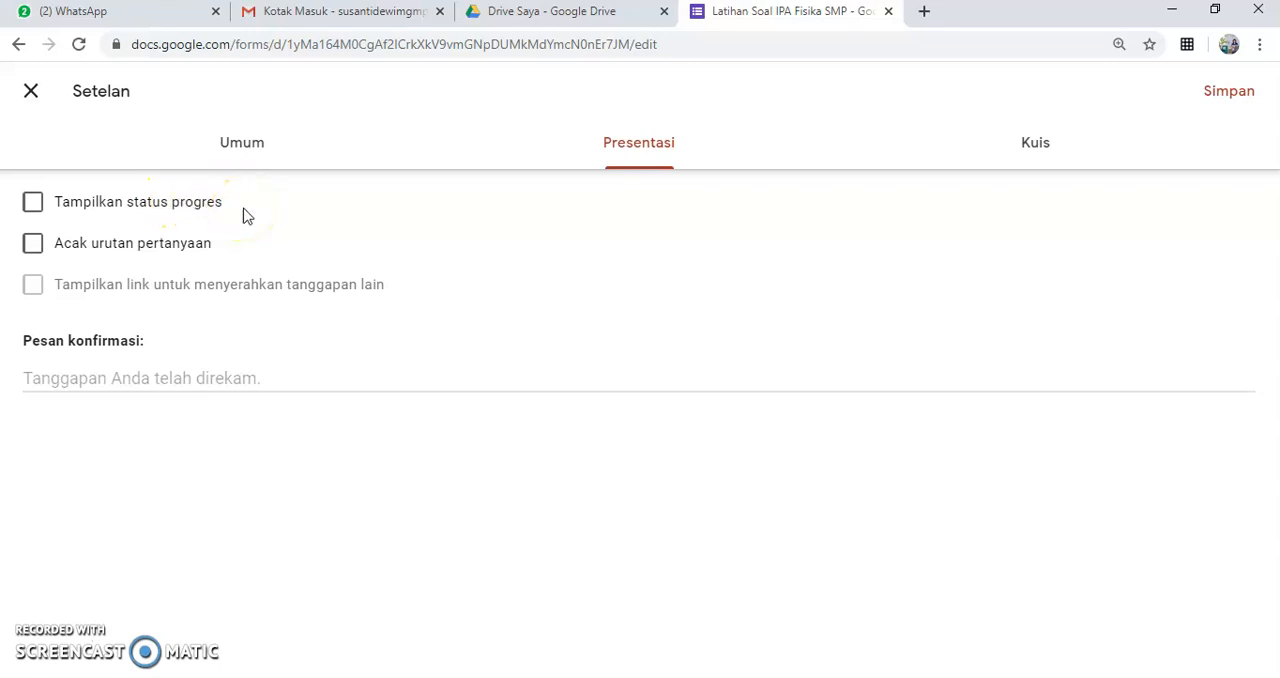
left_click(32, 205)
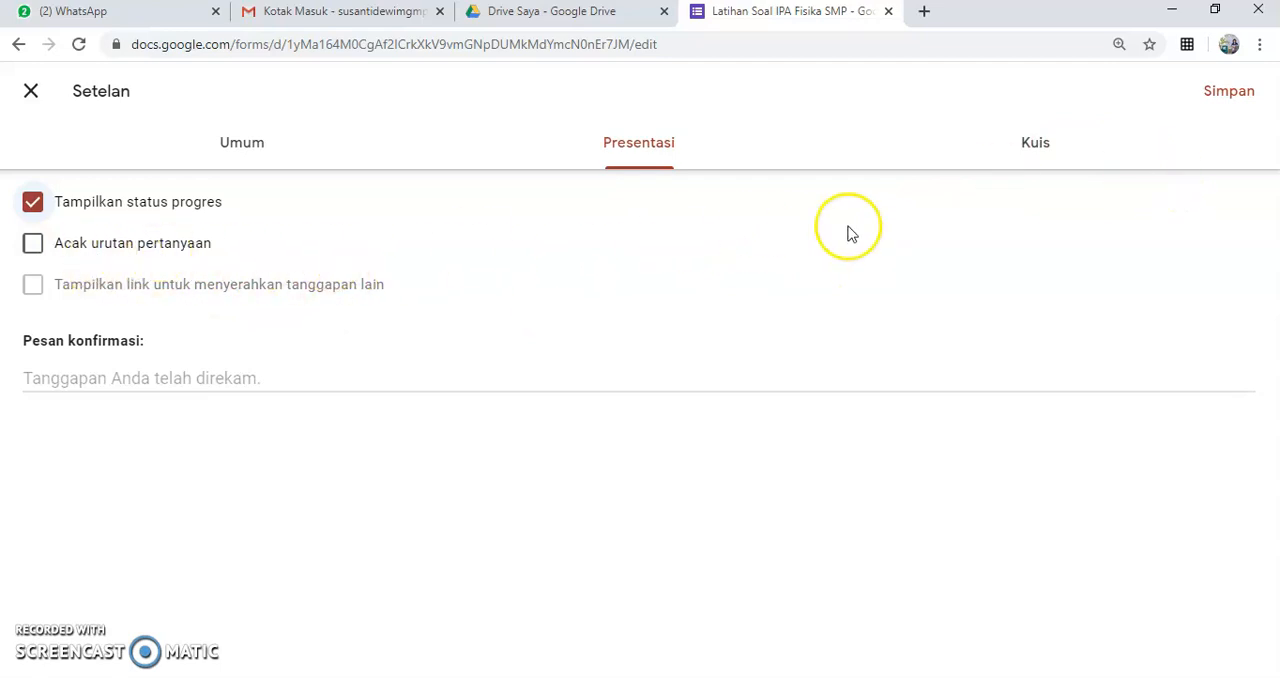
Step: Make the form a quiz and stop respondents from seeing the correct answers
left_click(1036, 158)
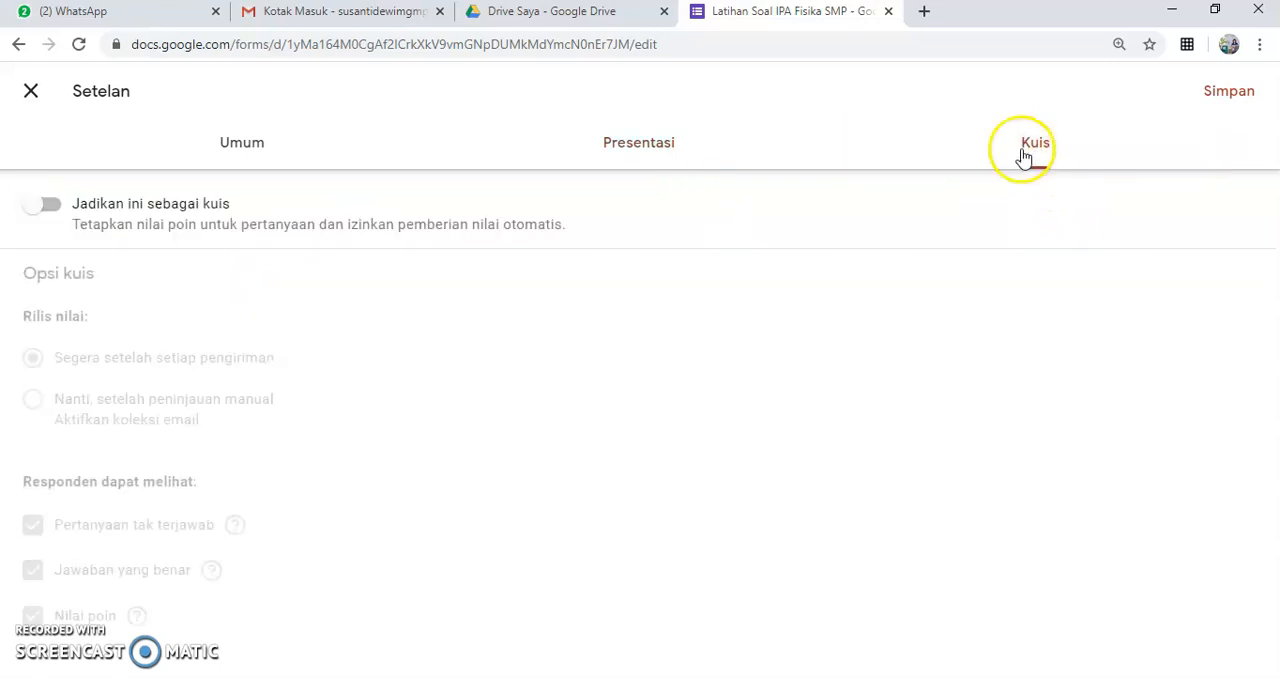
left_click(57, 209)
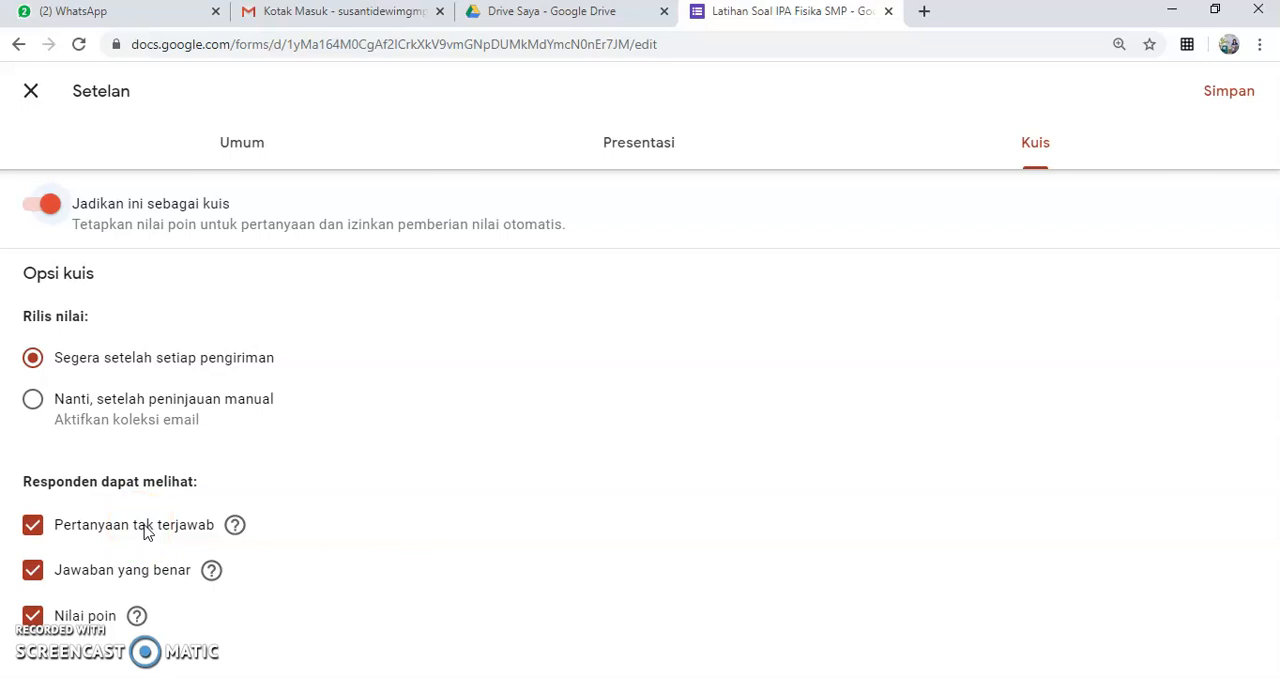
left_click(34, 572)
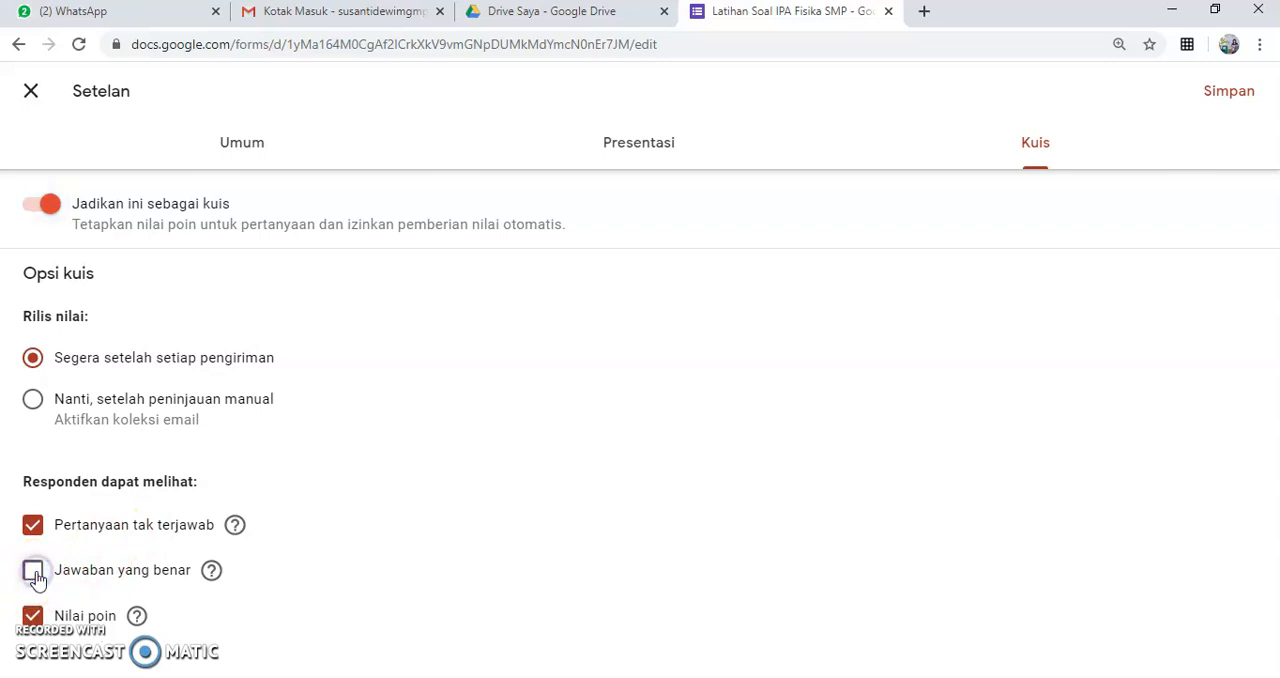
left_click(258, 573)
Step: Remove the limit of 1 response in the general settings and save the form's settings
left_click(244, 143)
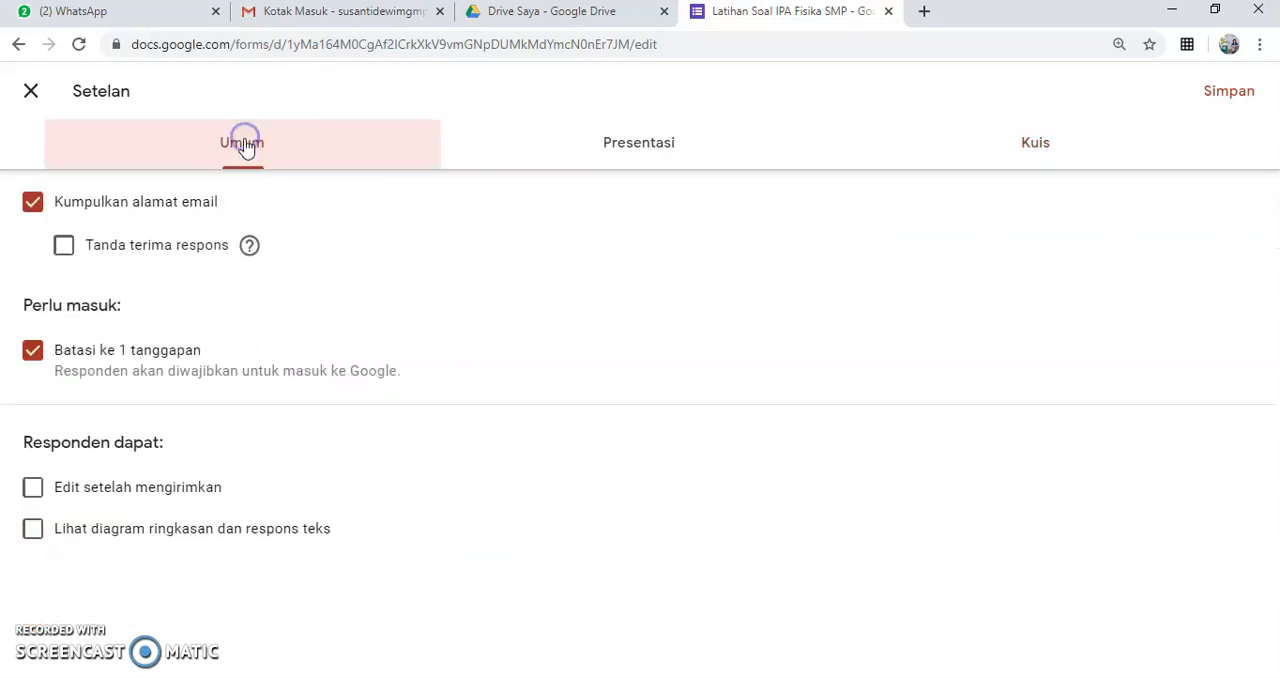
left_click(34, 357)
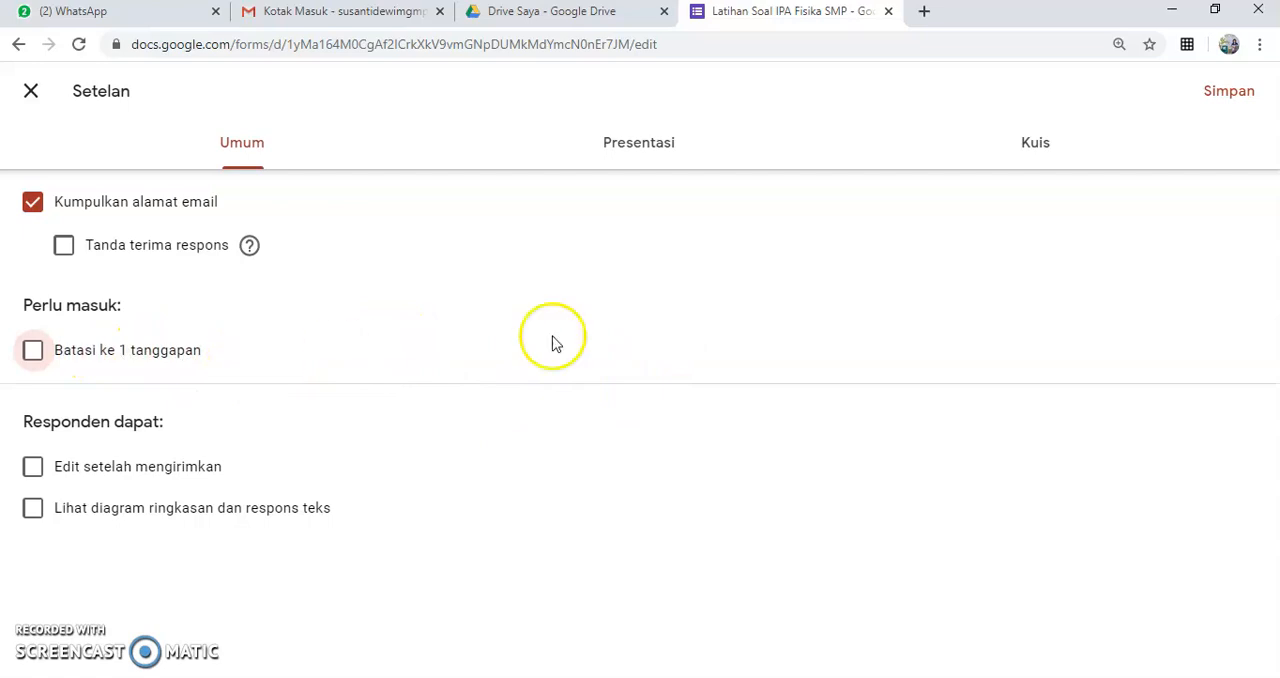
left_click(1226, 93)
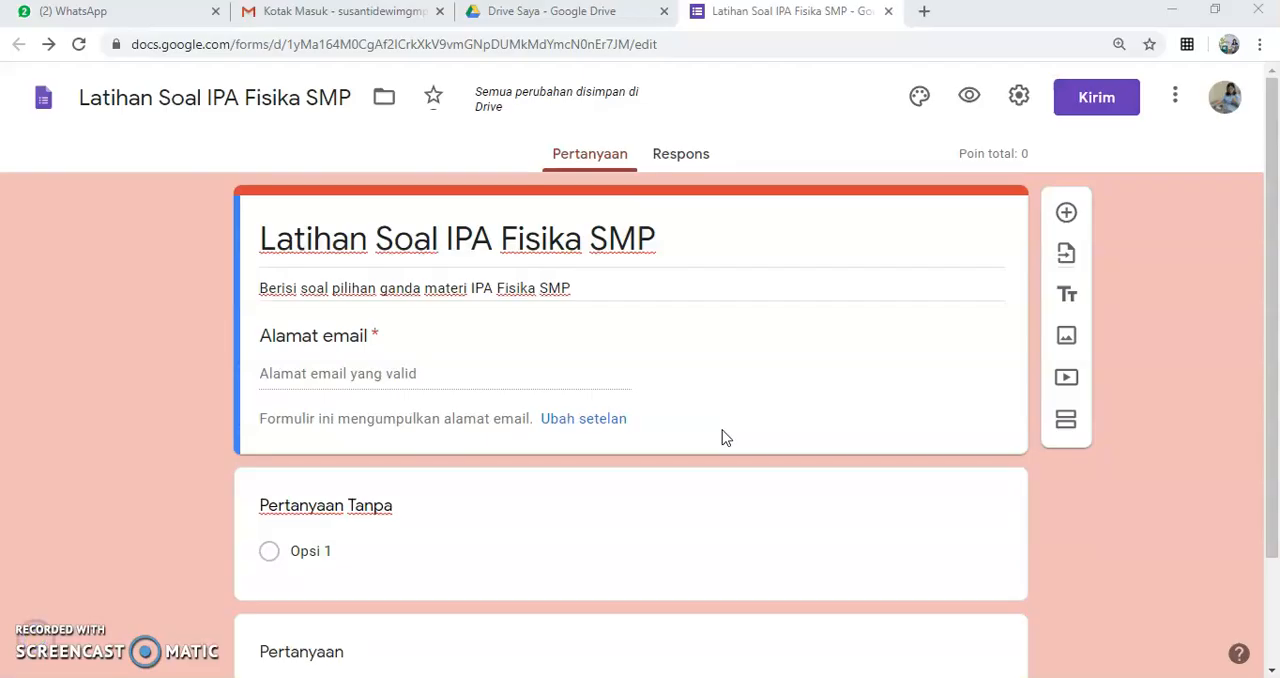
Step: Replace the first question's text with "Nama Lengkap"
left_click(737, 423)
scroll(790, 408, "down", 2)
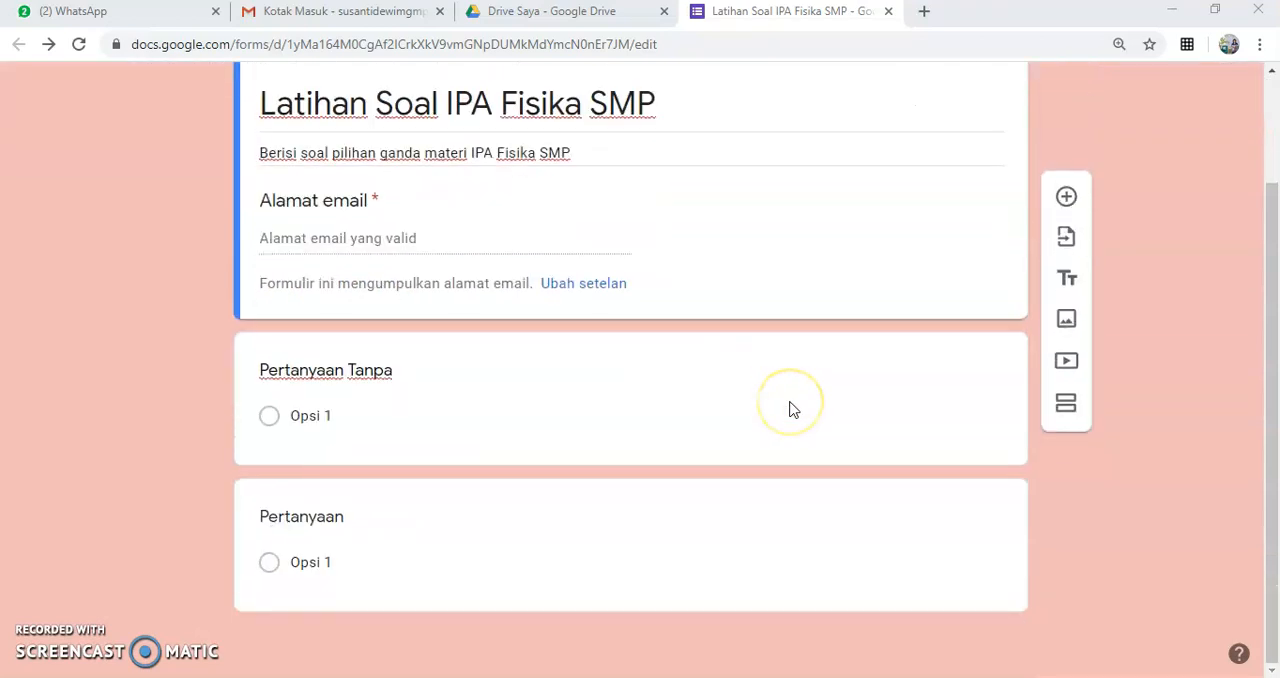
left_click(435, 370)
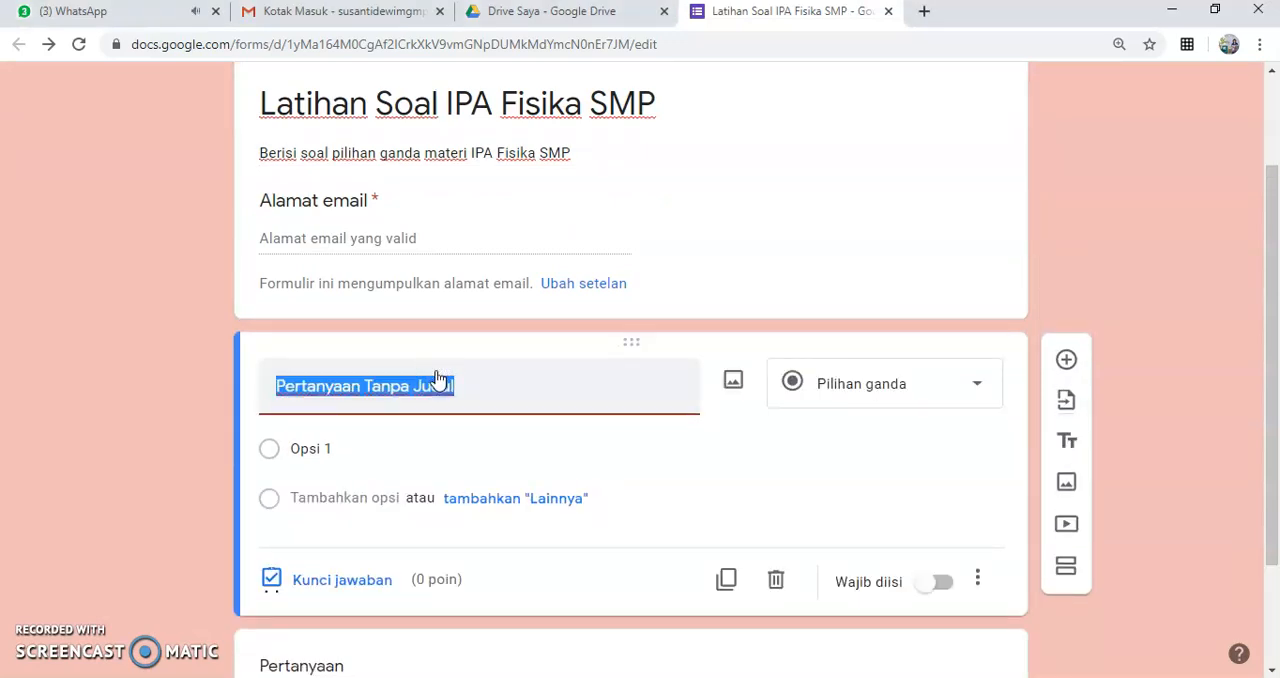
left_click(489, 375)
left_click(489, 388)
type("Nama Len")
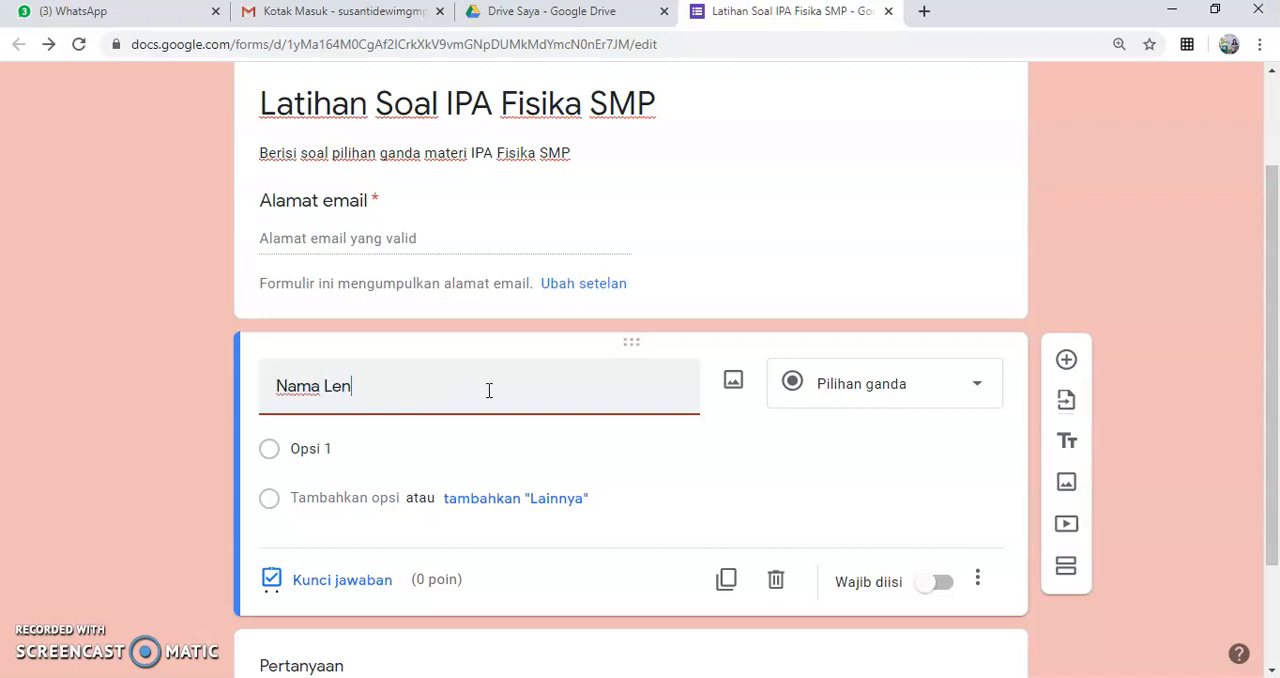
type("gkap")
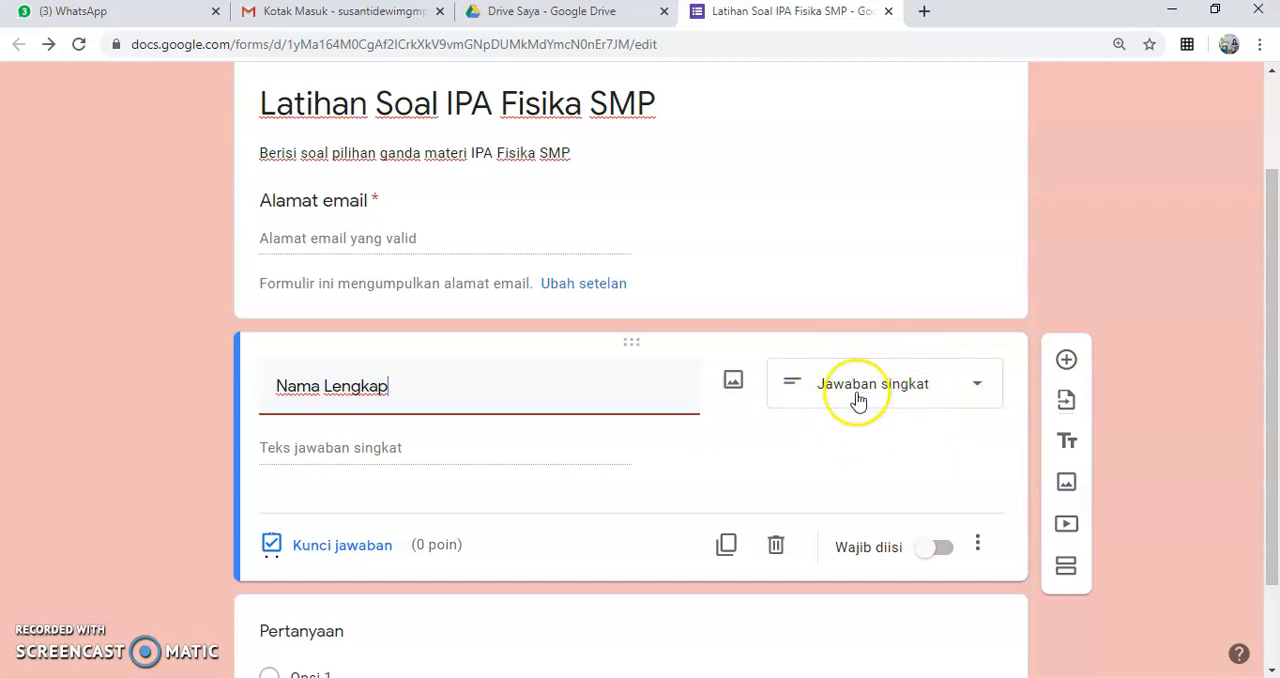
Step: Browse the answer types offered for the "Nama Lengkap" question and mark the question as required
left_click(978, 391)
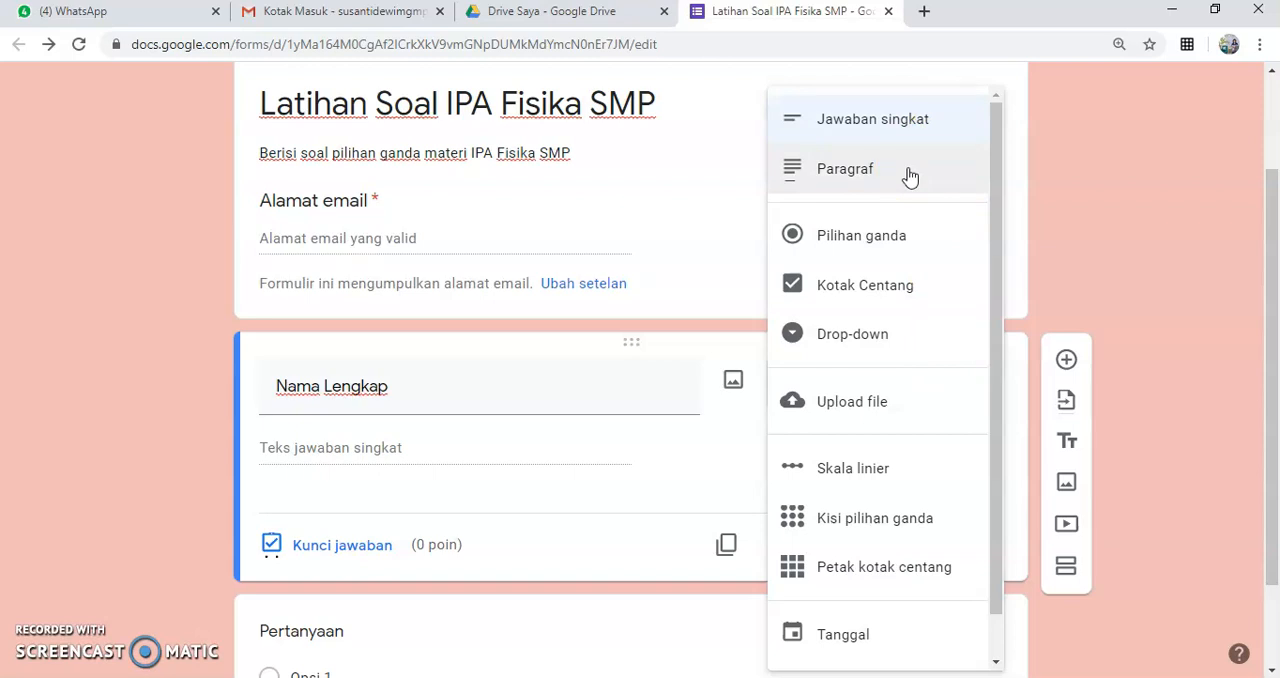
left_click(911, 249)
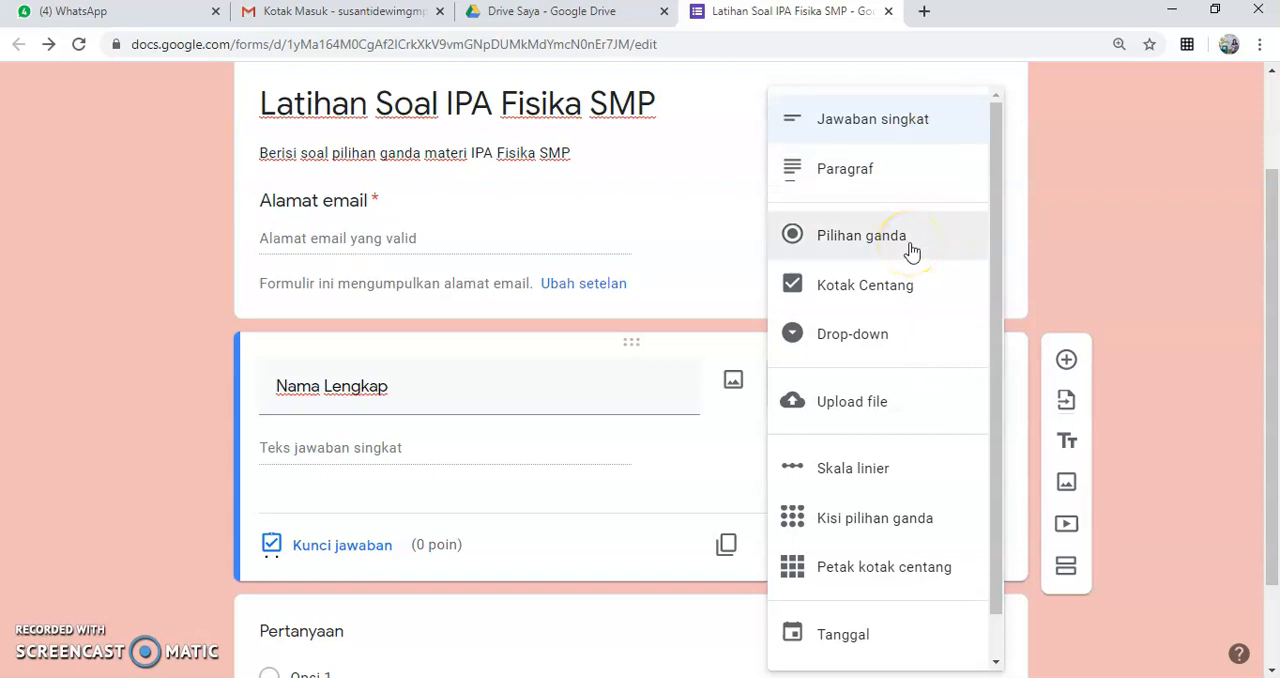
left_click(906, 298)
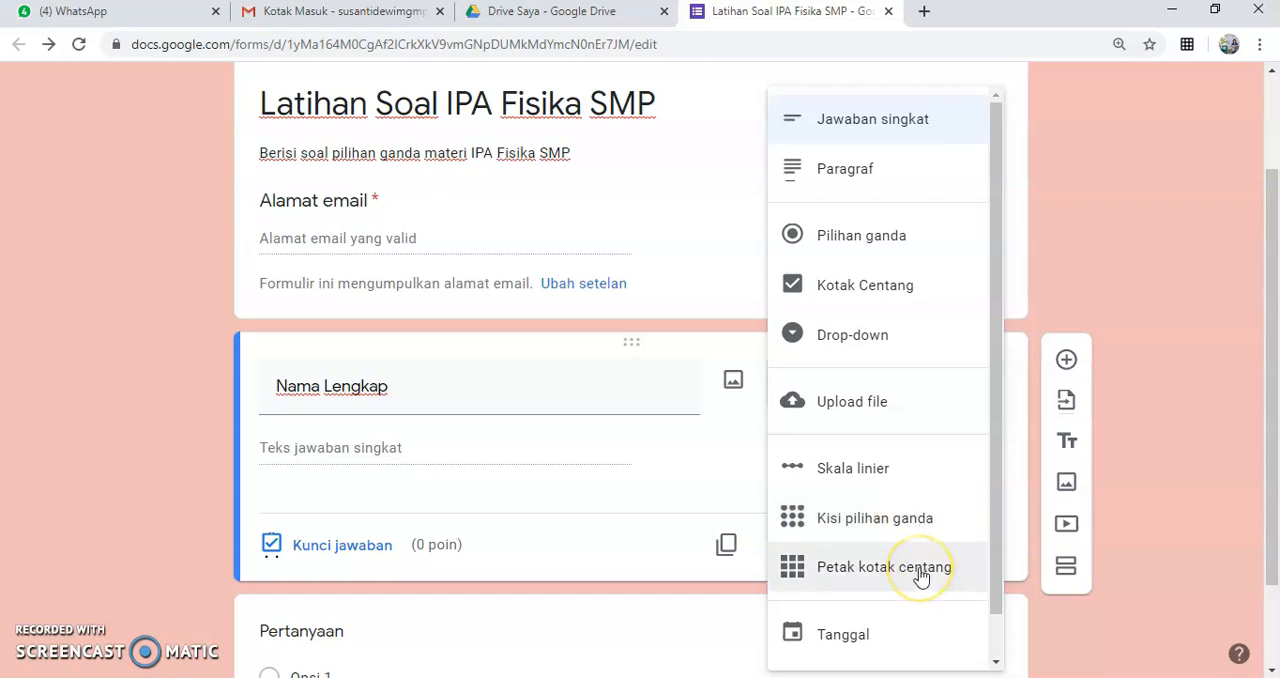
scroll(920, 575, "down", 1)
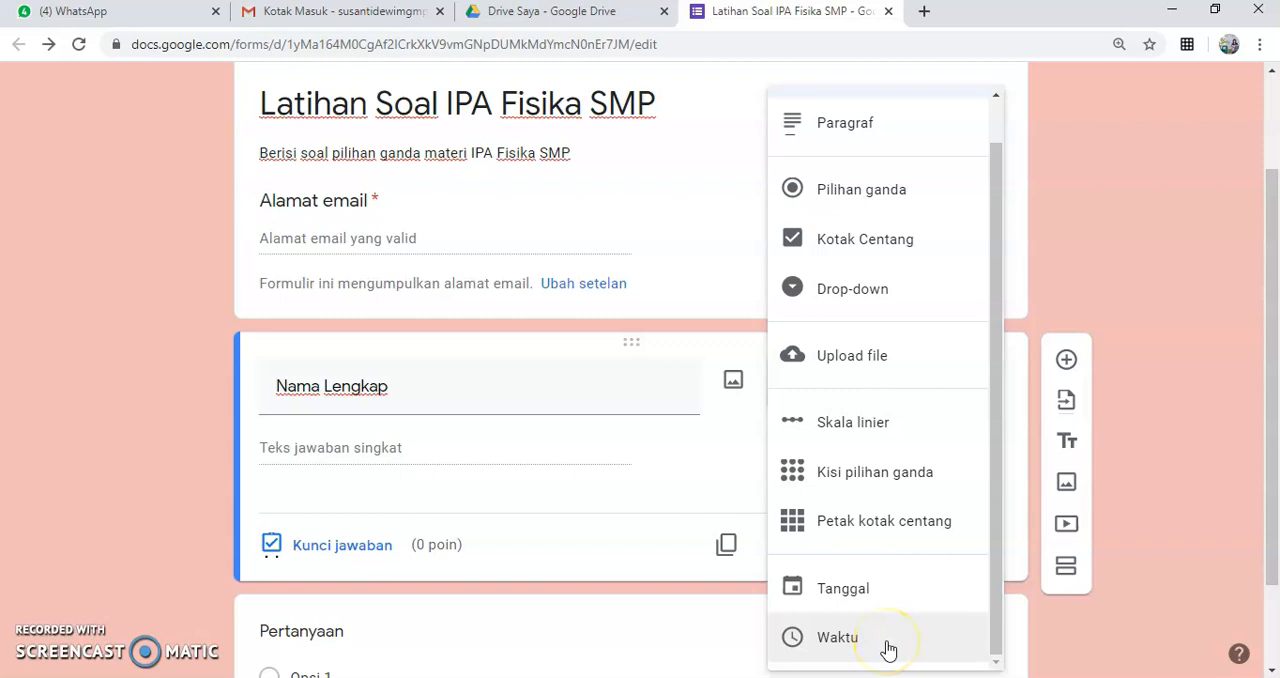
scroll(919, 230, "up", 1)
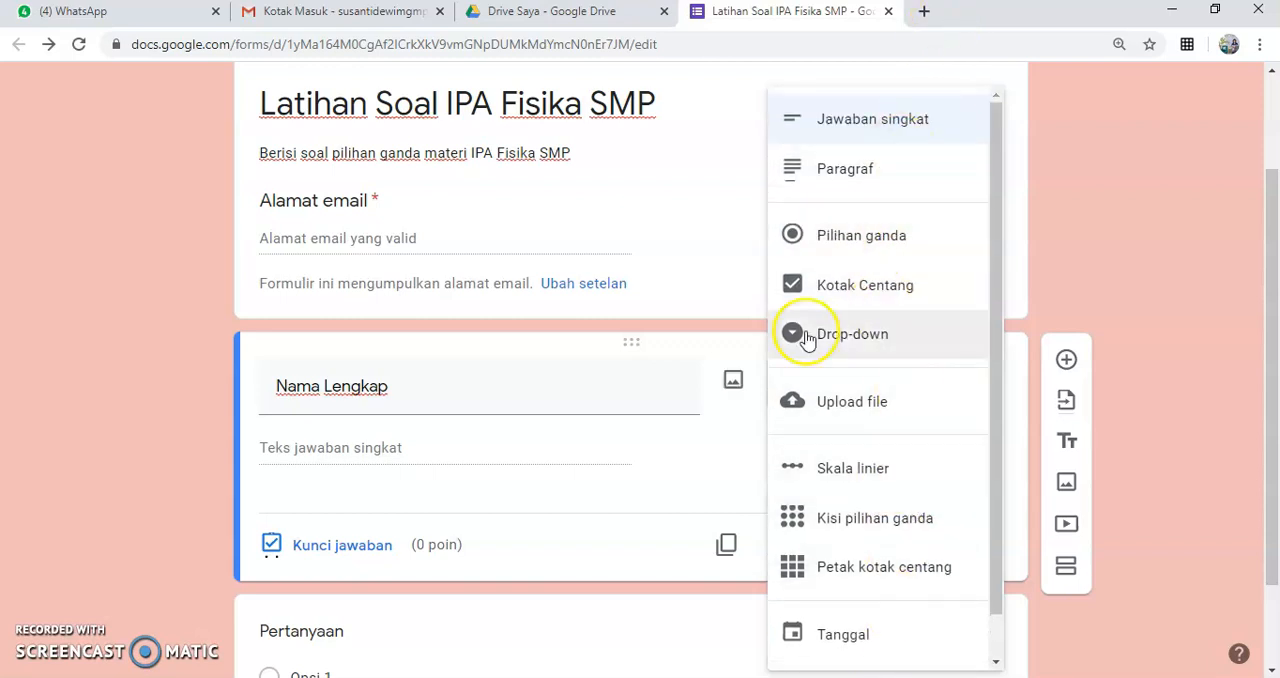
left_click(724, 472)
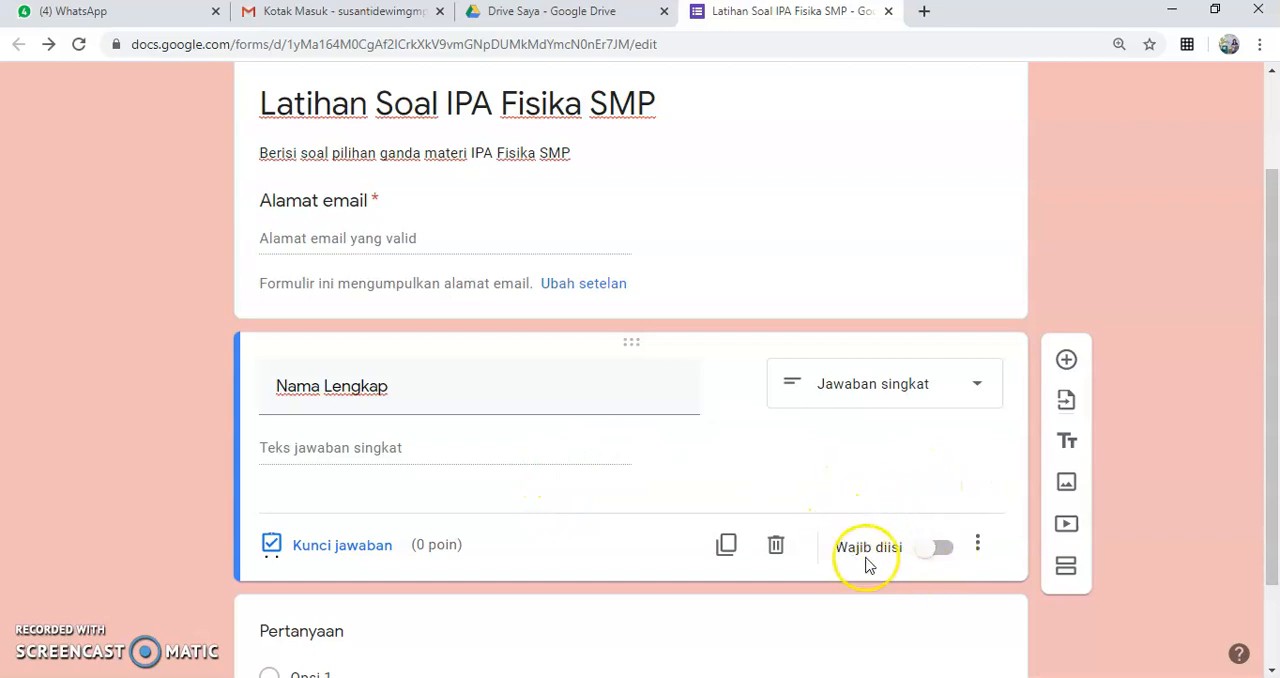
left_click(942, 549)
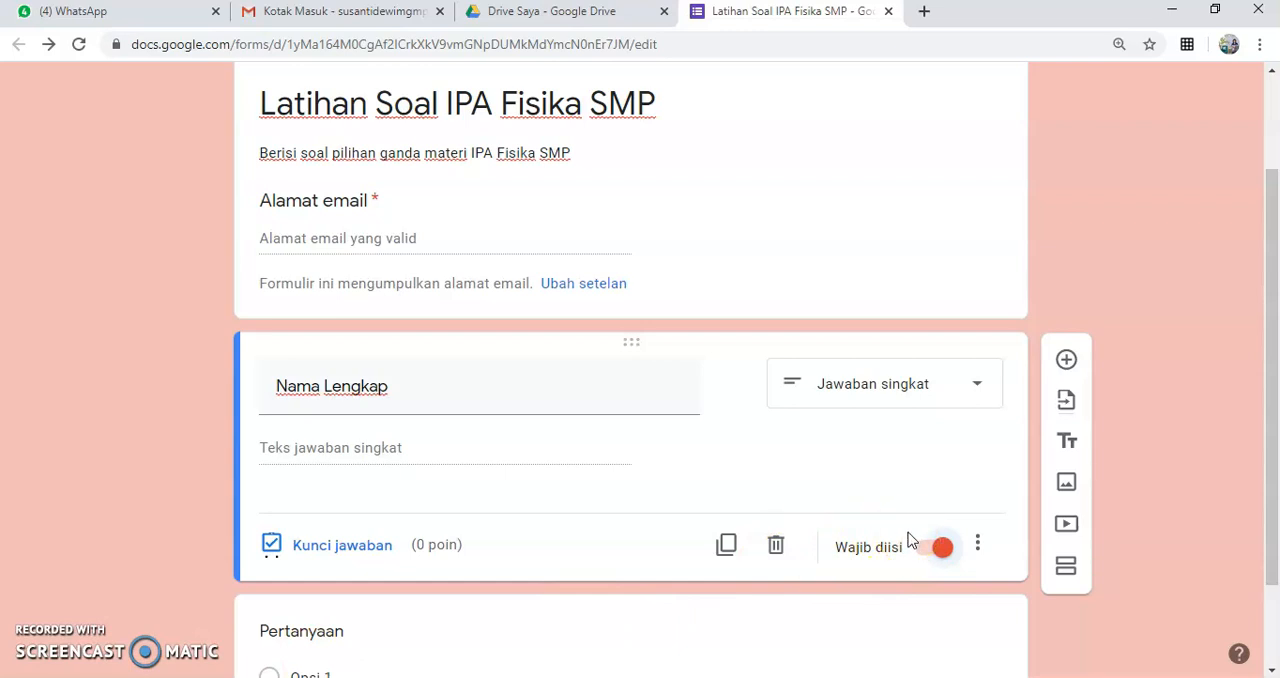
Step: Title the second question "Kelas" and change its answer type to Drop-down
scroll(908, 540, "down", 2)
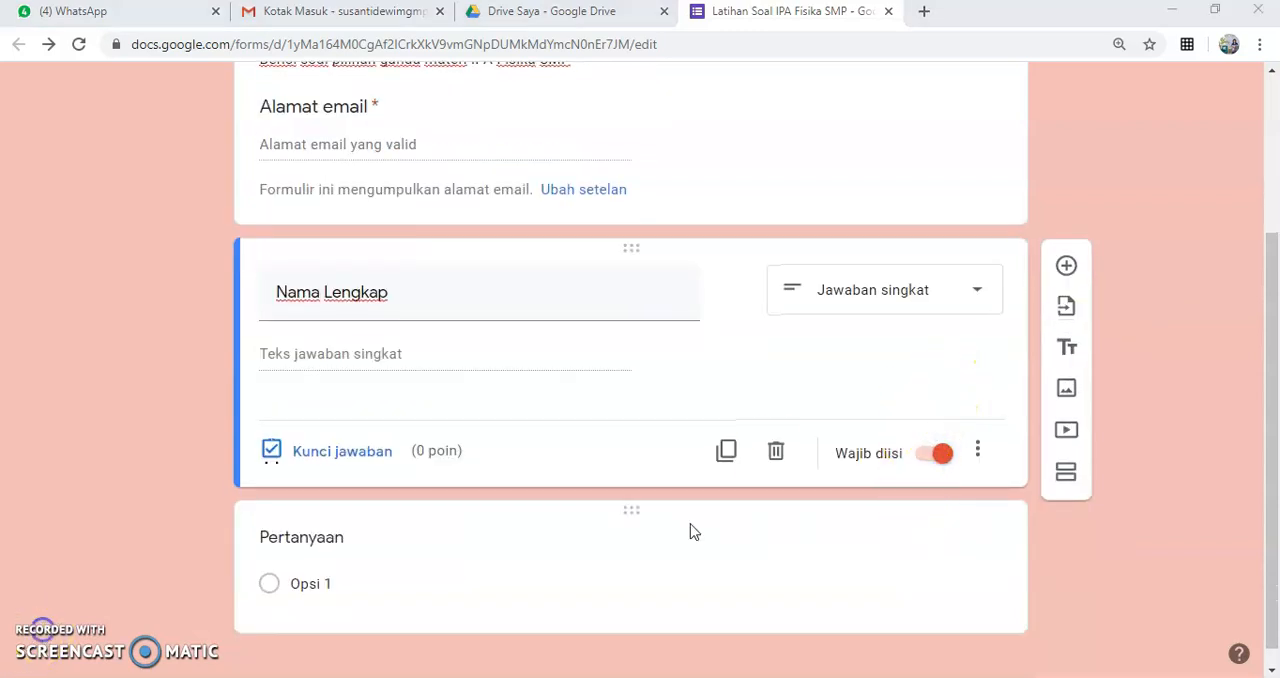
left_click(345, 541)
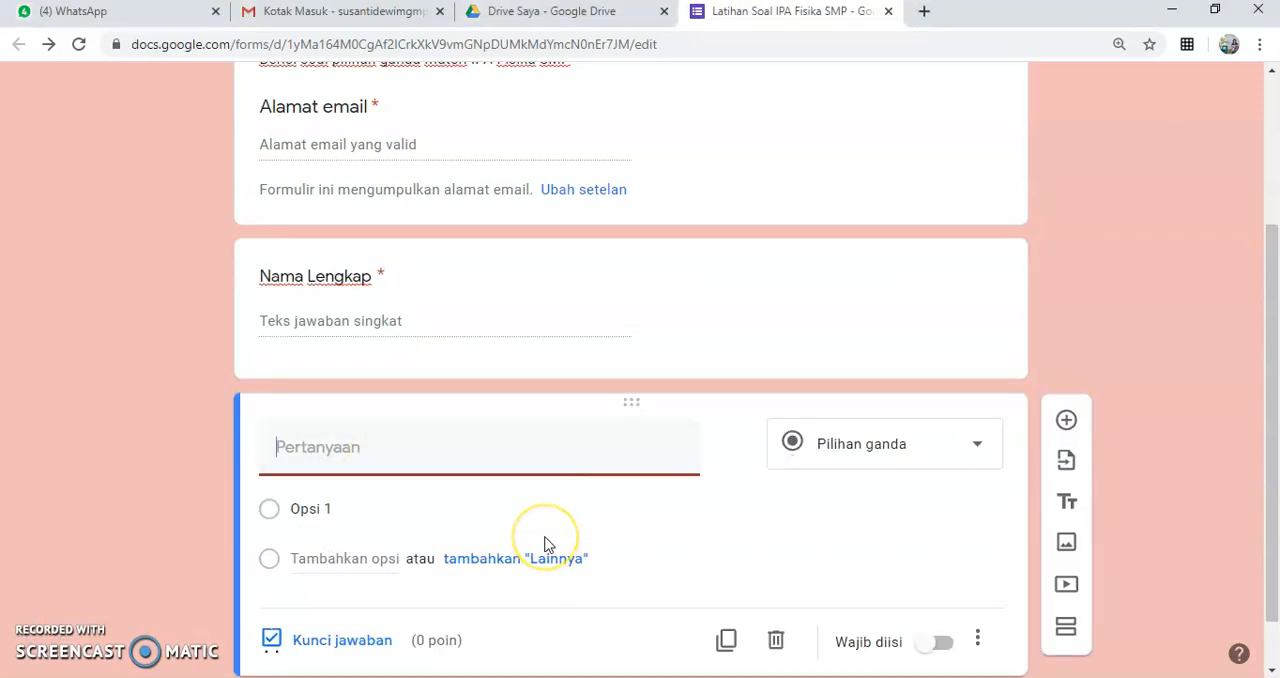
type("Kela")
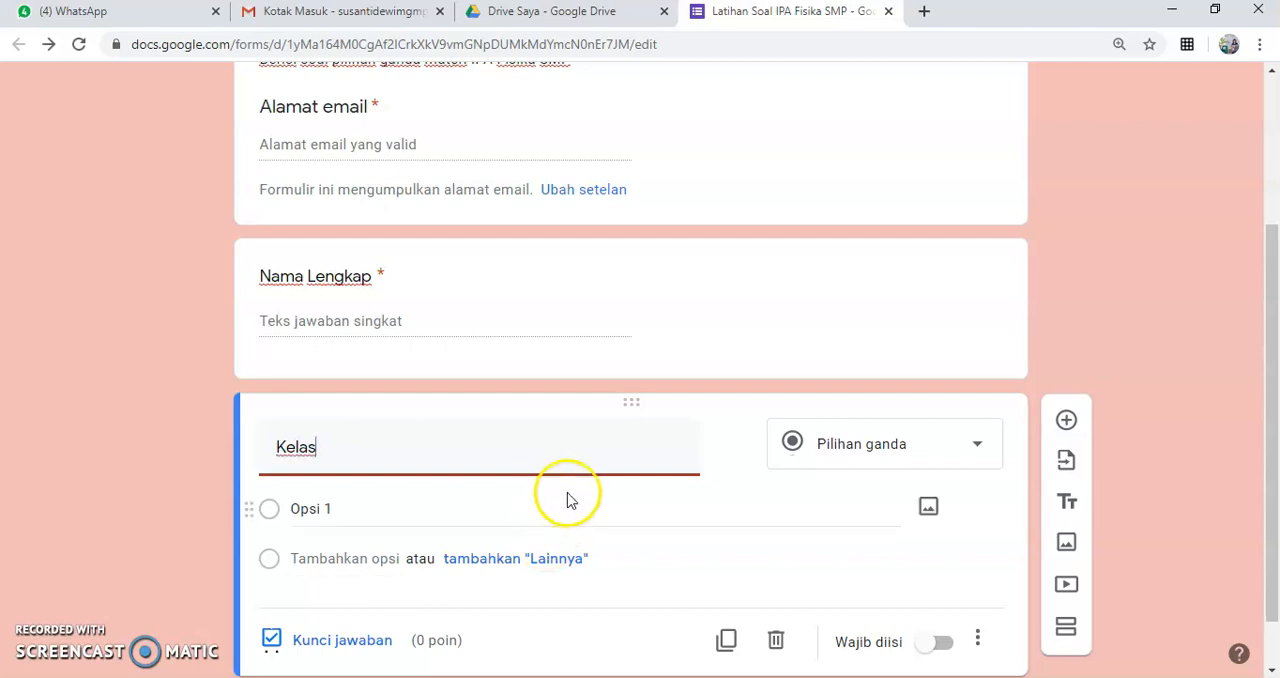
type("s")
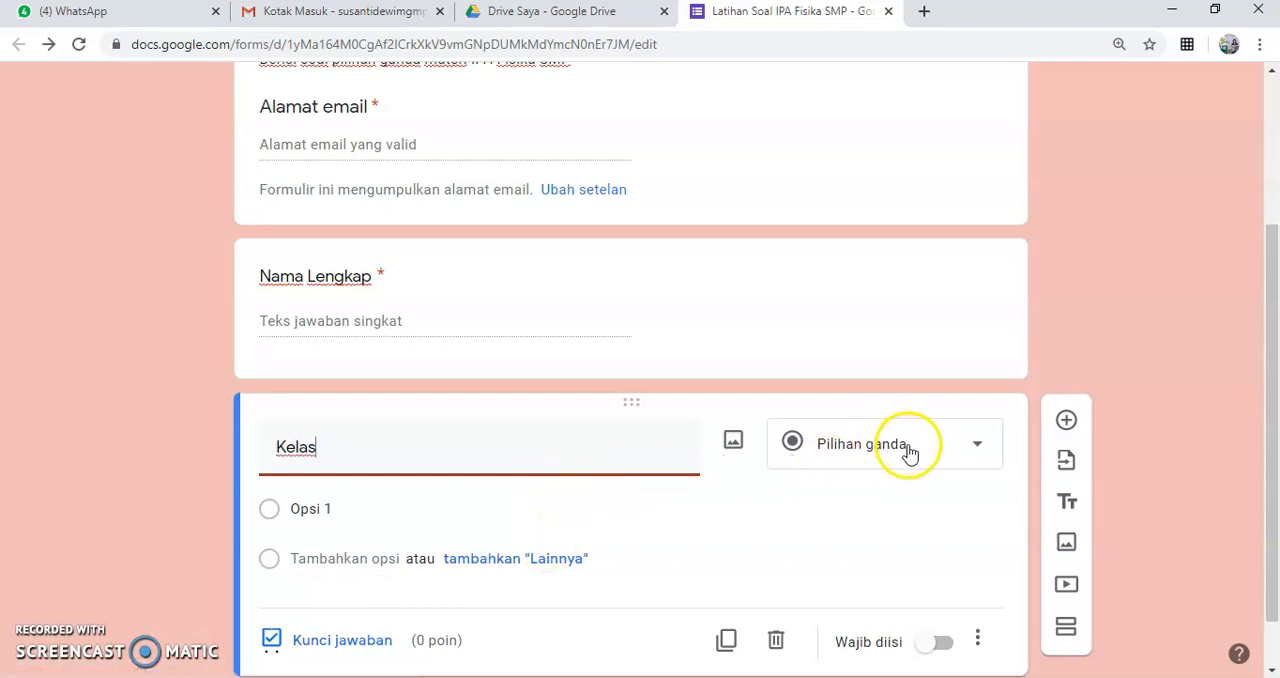
left_click(910, 448)
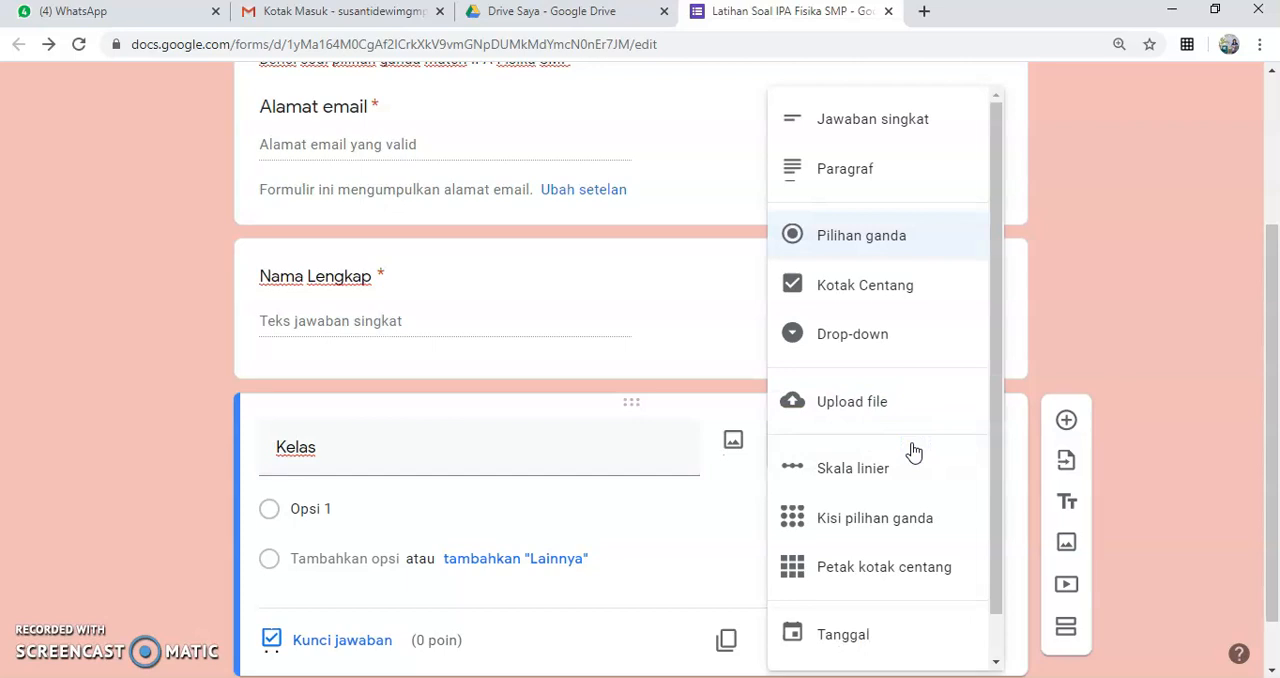
left_click(879, 339)
Step: Enter the class choices 8A, 8B, 8C, 8D and 8E as the "Kelas" question's five options
left_click(409, 516)
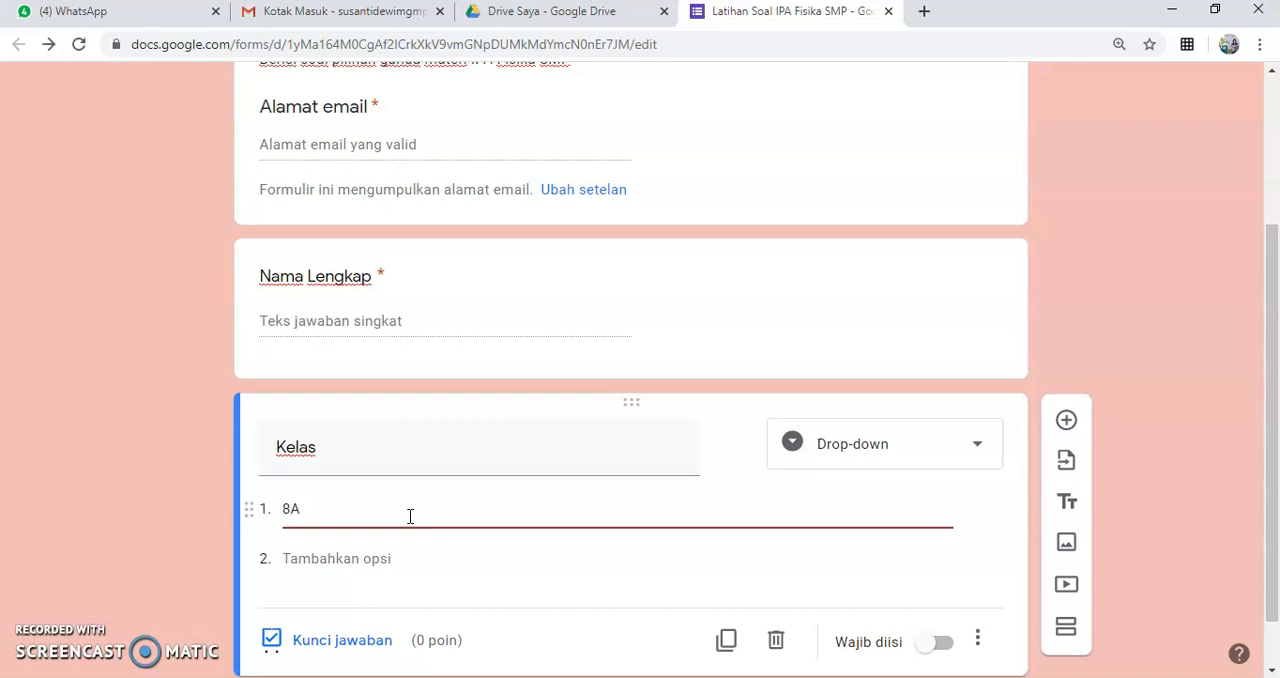
key("Return")
type("8B")
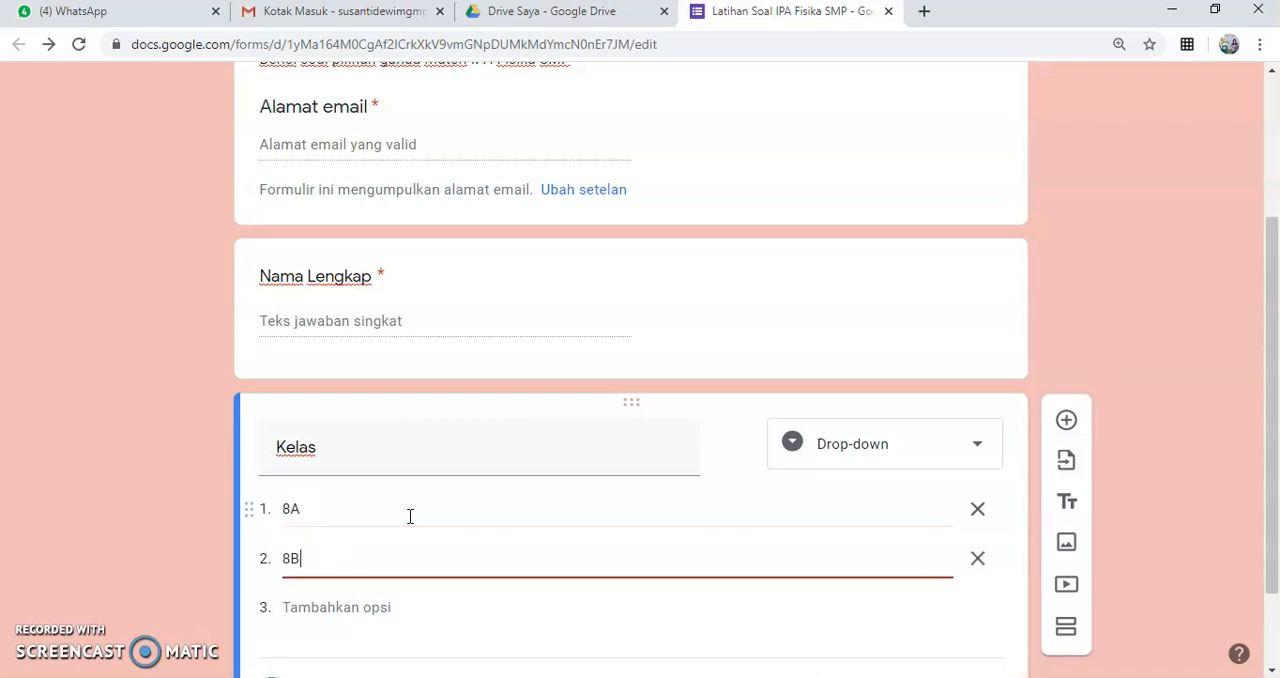
key("Return")
type("8C")
key("Return")
type("8D")
key("Return")
type("8E")
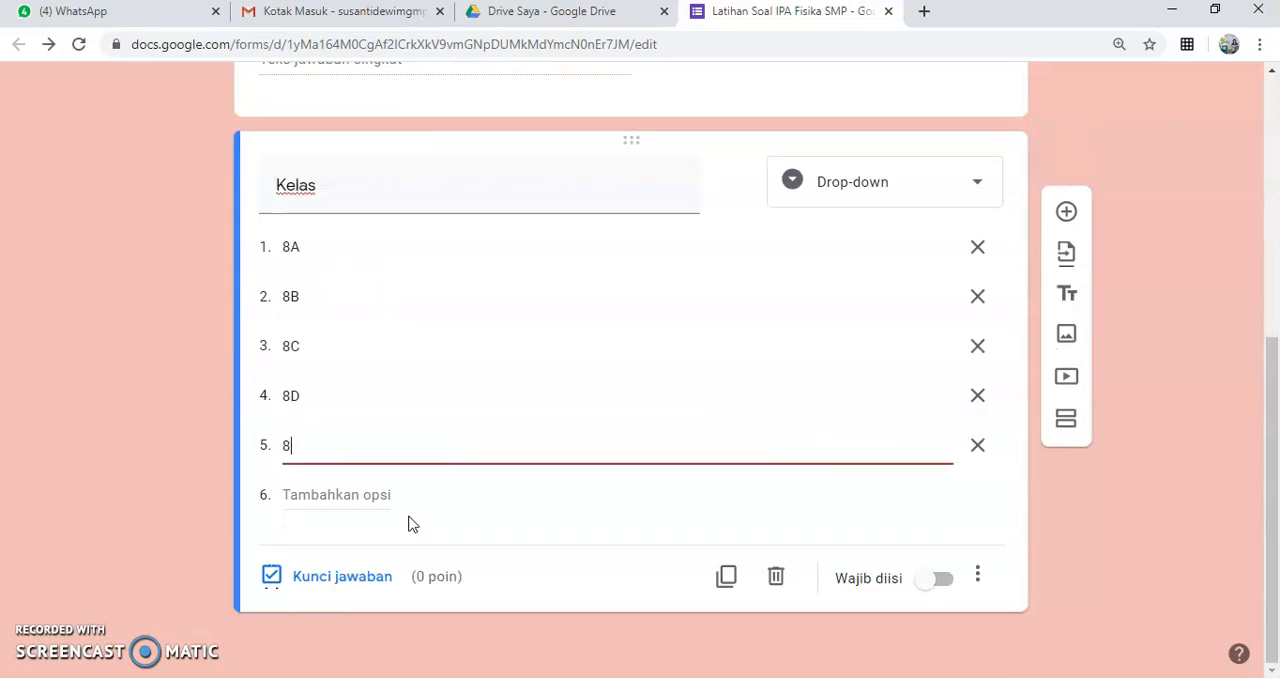
Step: Mark the "Kelas" question as required
left_click(948, 582)
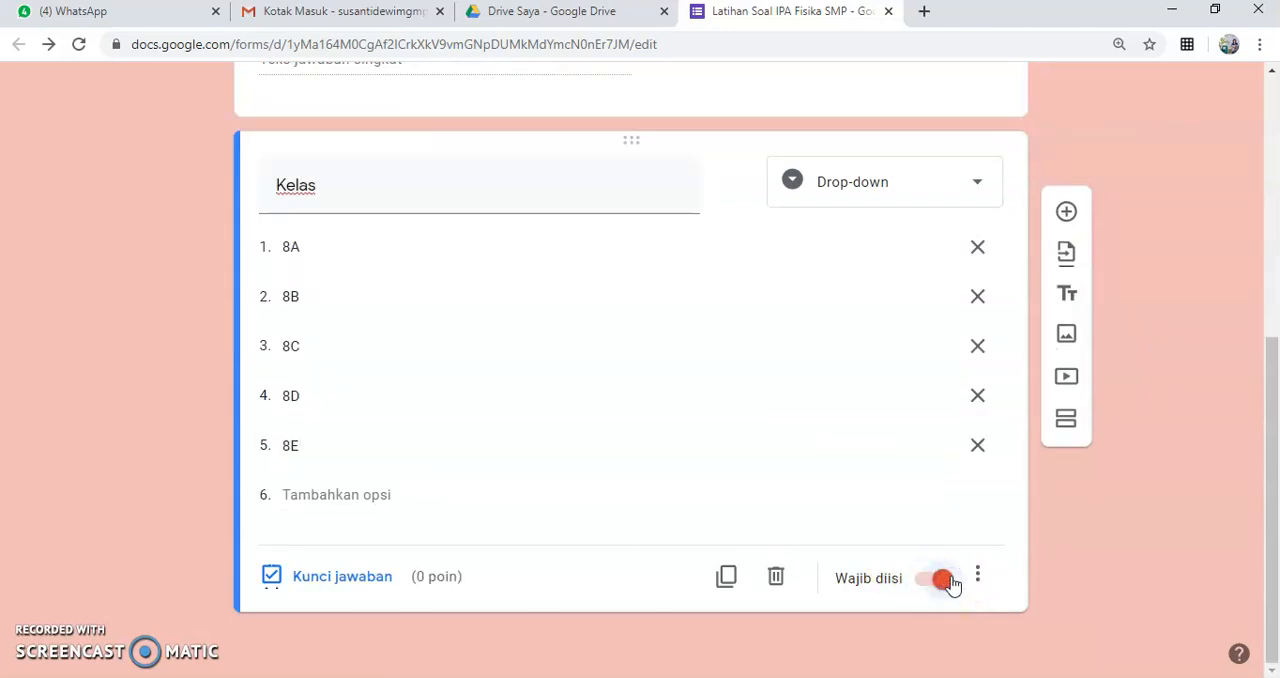
scroll(827, 511, "up", 1)
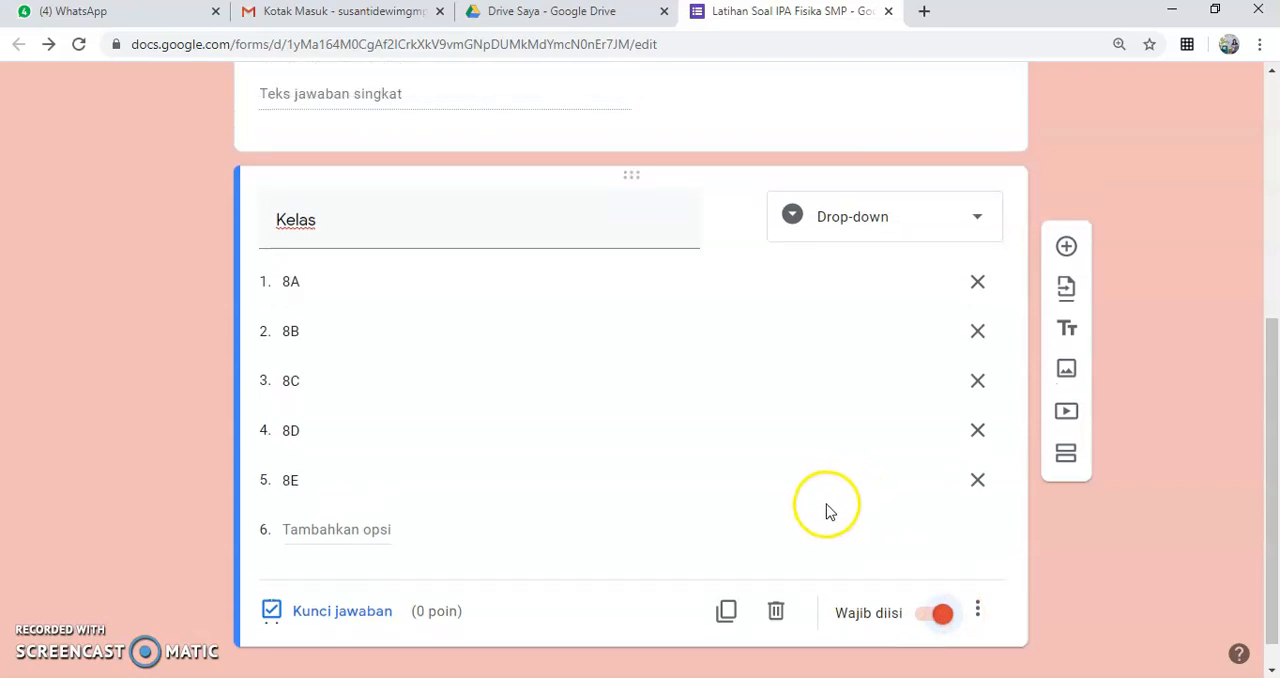
scroll(827, 511, "up", 2)
left_click(833, 504)
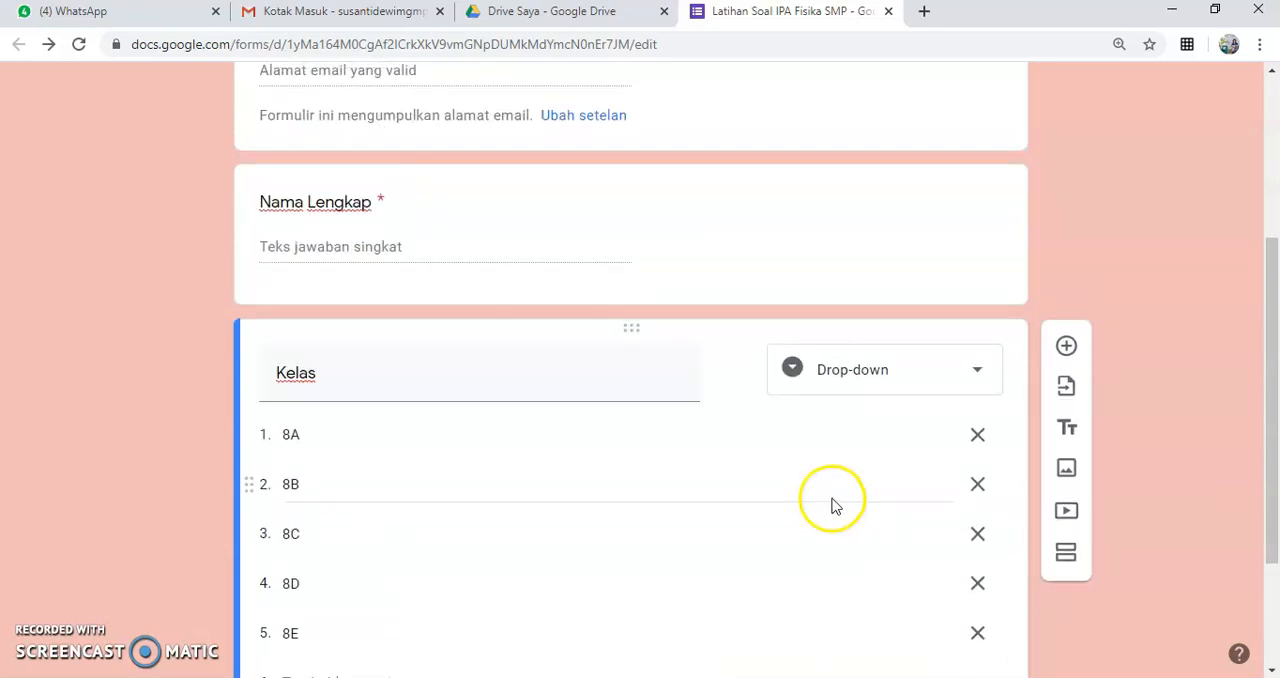